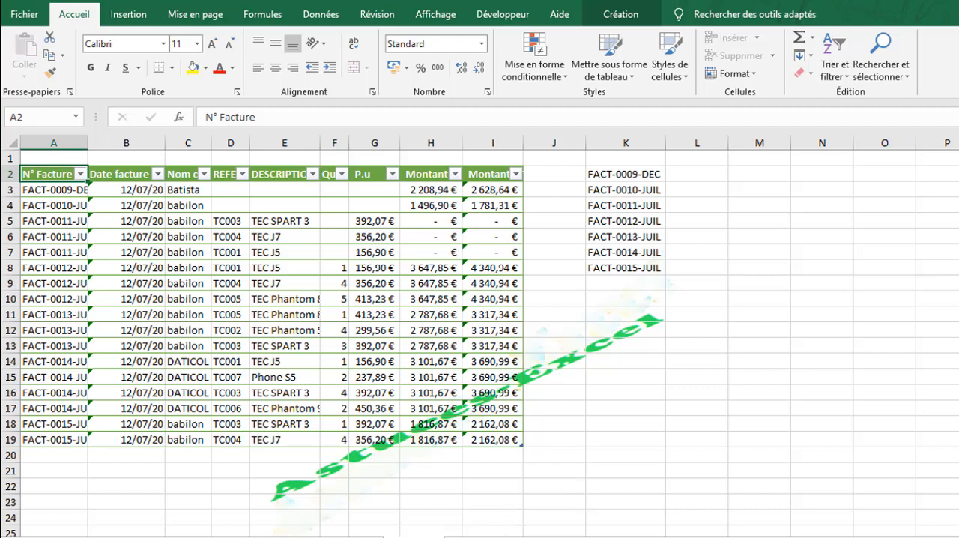
left_click(465, 537)
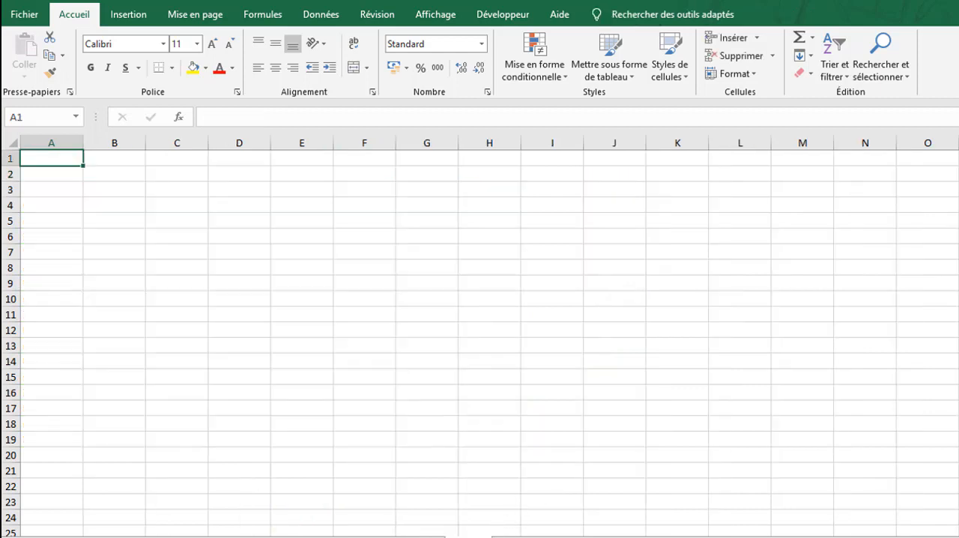
left_click(203, 284)
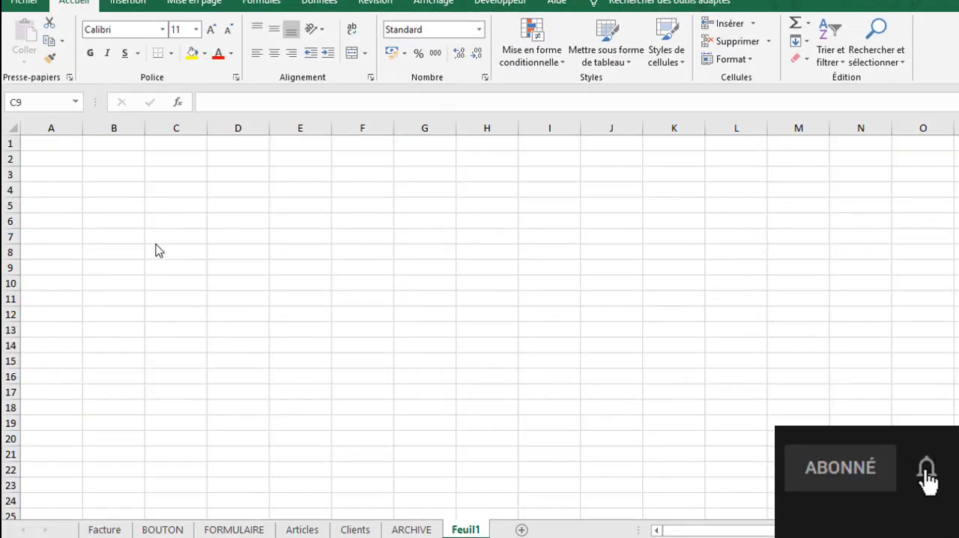
left_click_drag(96, 162, 561, 225)
left_click(240, 264)
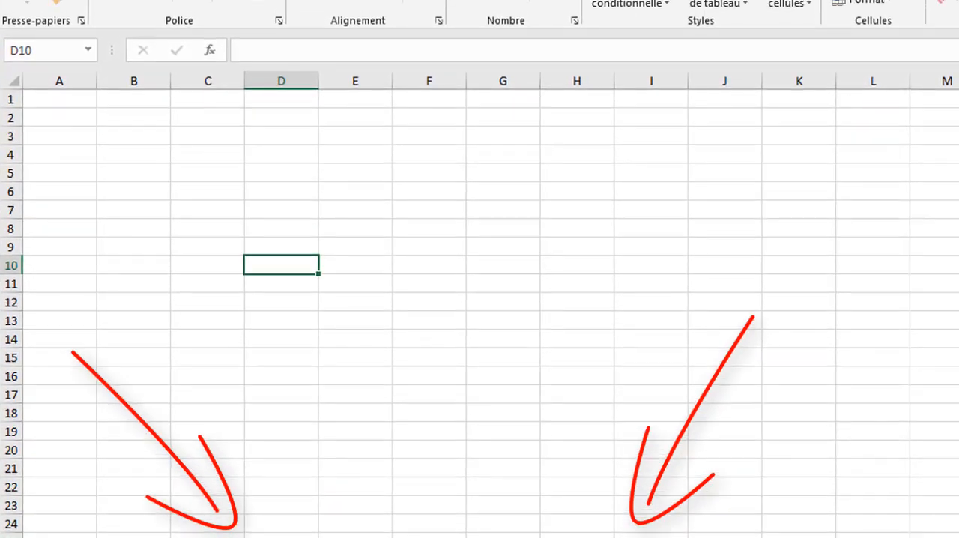
left_click(304, 149)
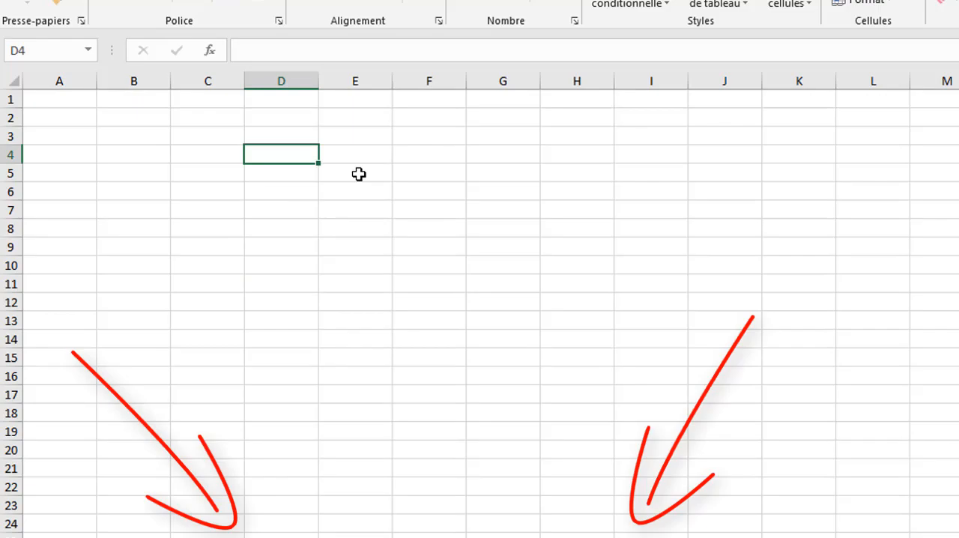
left_click(459, 210)
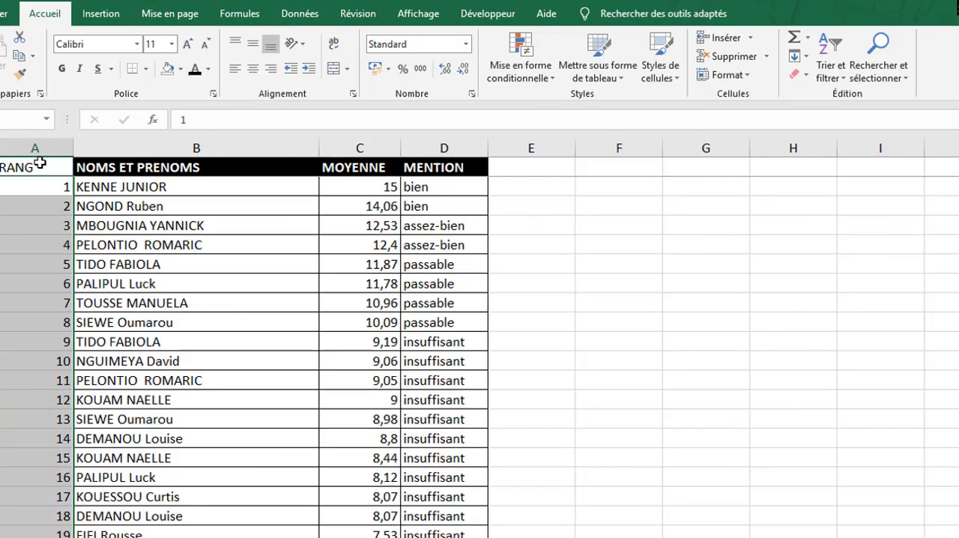
Step: Autofit the width of the RANG column to its contents
left_click(39, 163)
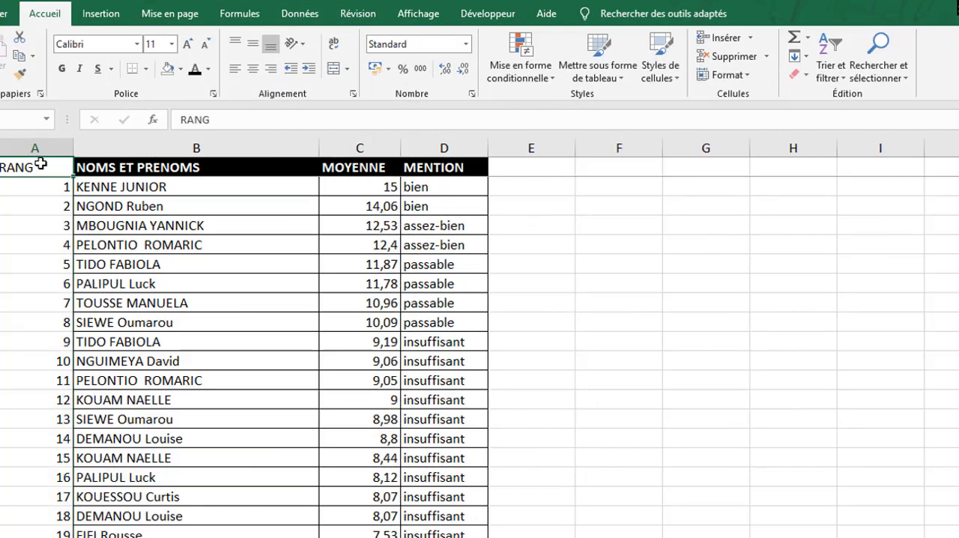
double_click(74, 147)
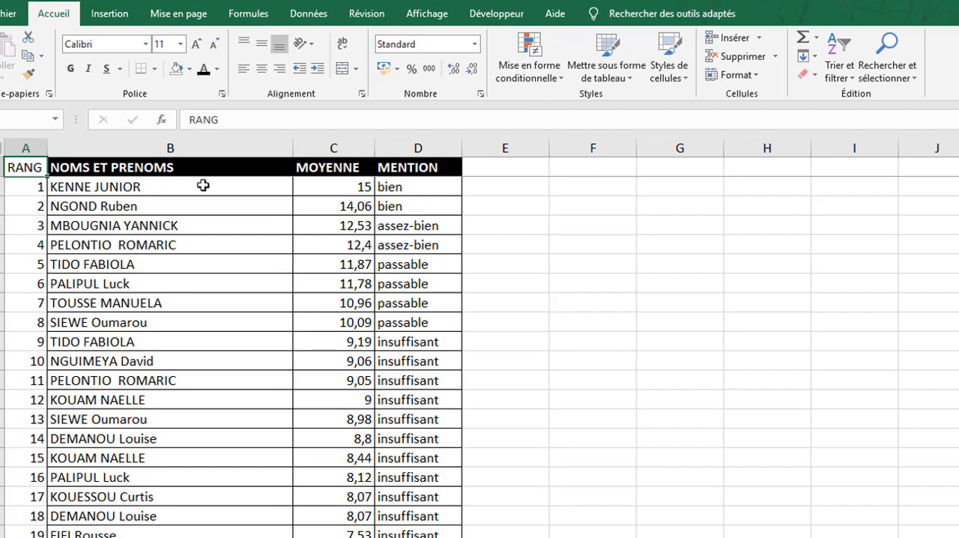
Step: Turn on filtering for the NOMS ET PRENOMS, MOYENNE and MENTION headers
left_click(159, 167)
left_click_drag(281, 168, 438, 169)
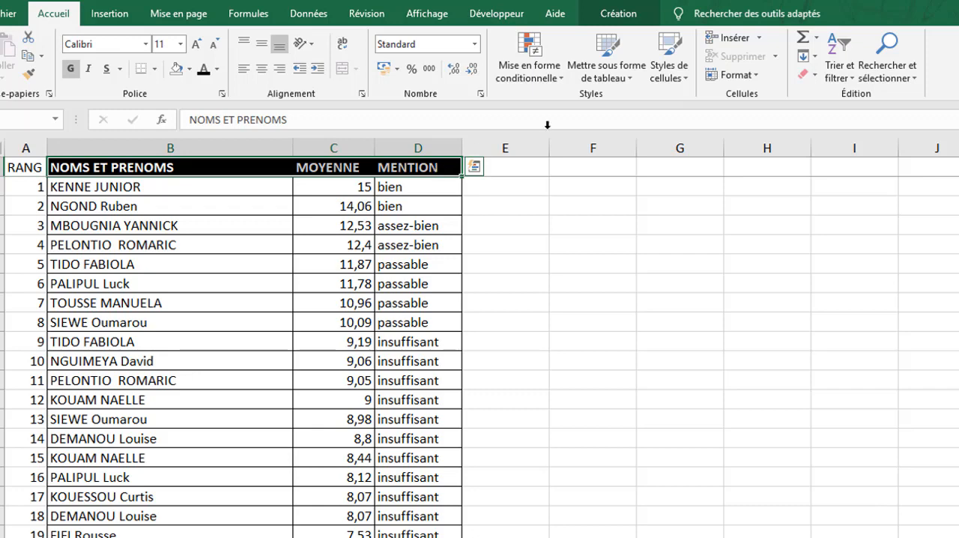
left_click(846, 80)
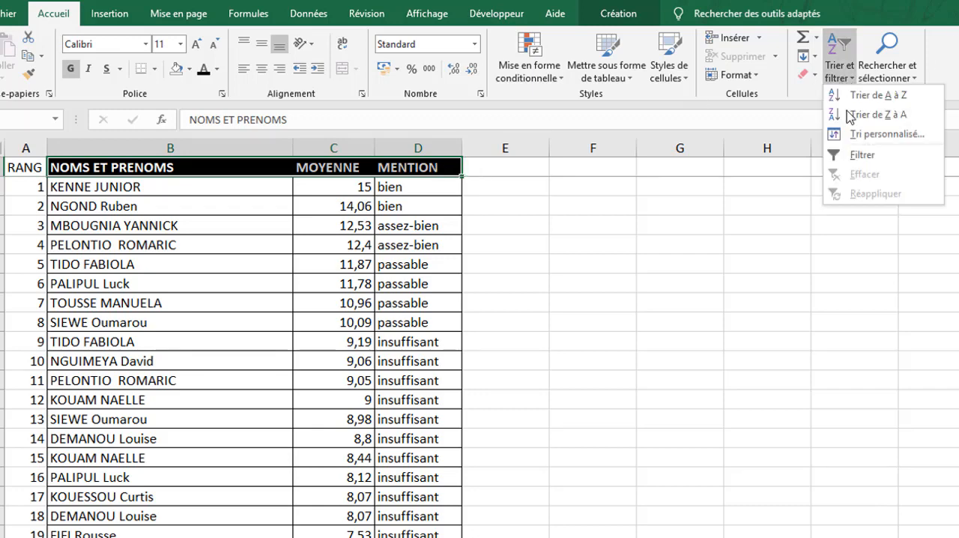
left_click(862, 159)
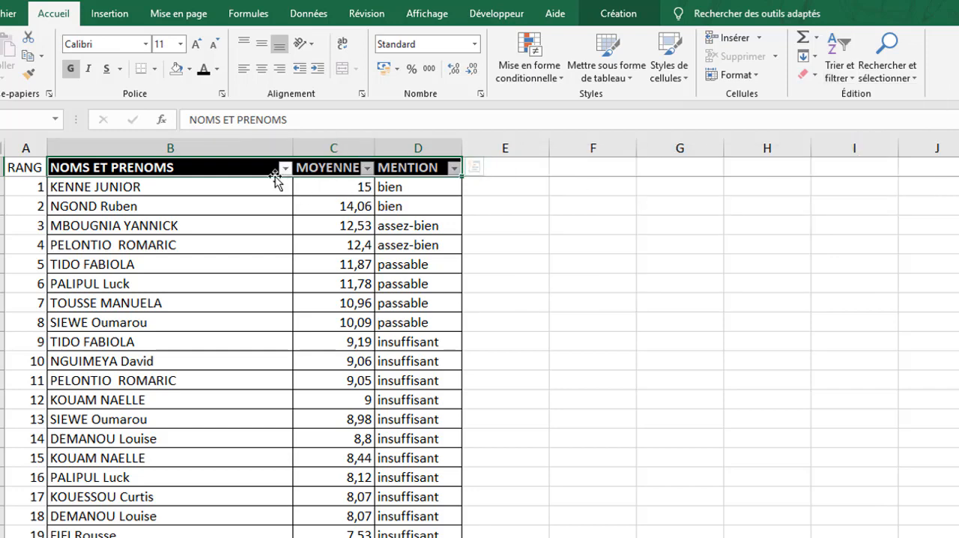
left_click(366, 171)
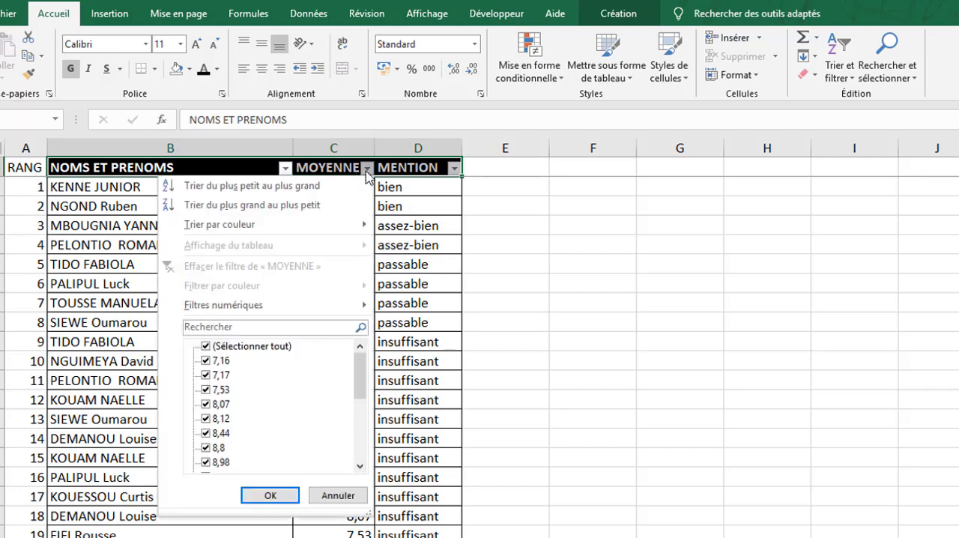
left_click(623, 322)
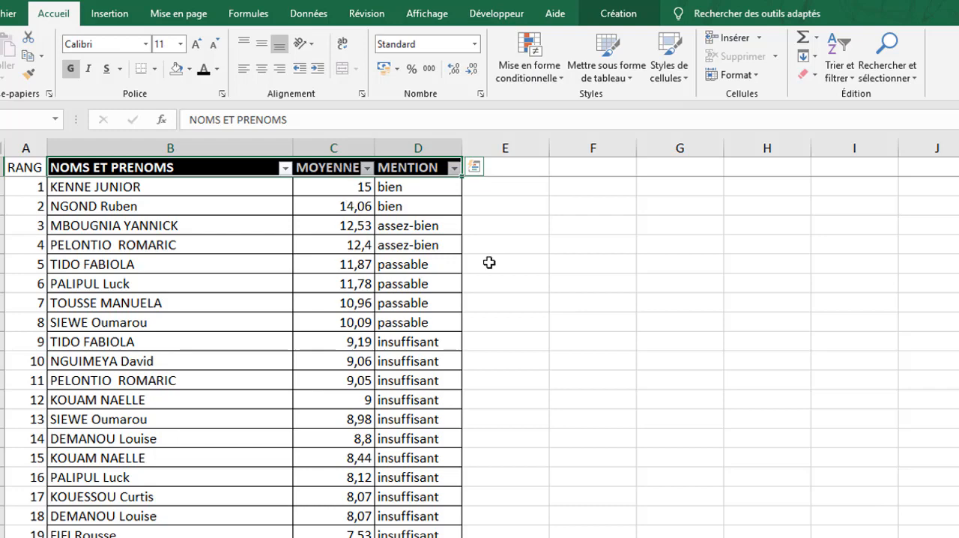
left_click(571, 251)
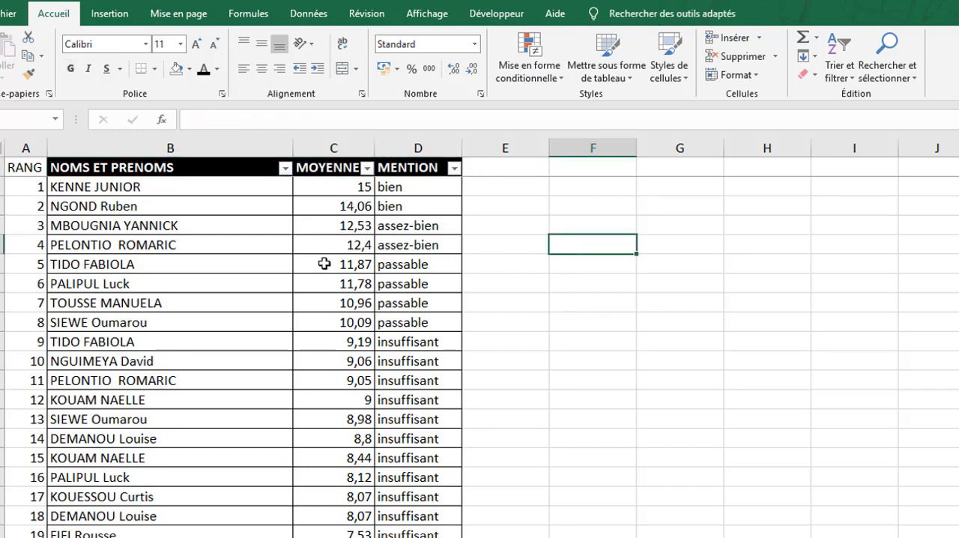
Step: Sort the student table by MOYENNE from smallest to largest
left_click(367, 168)
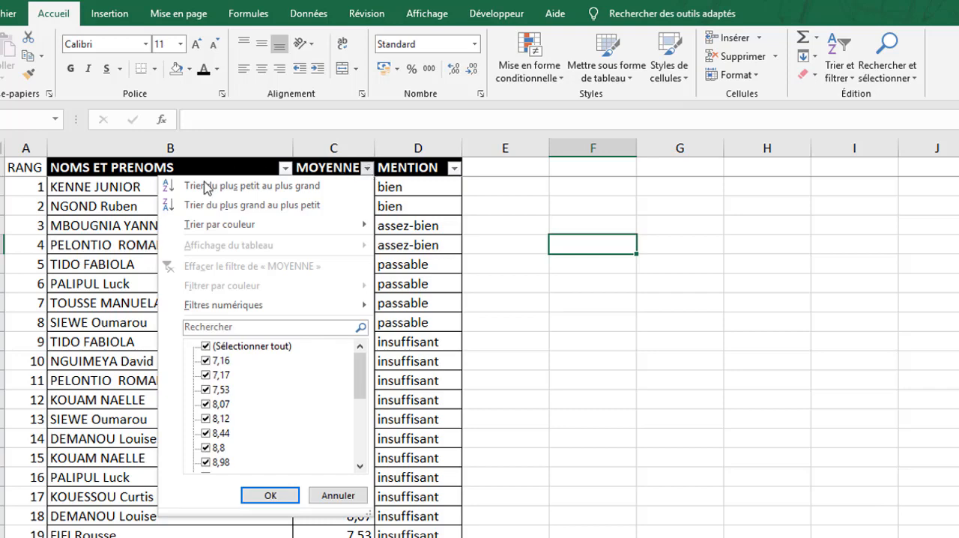
left_click(294, 187)
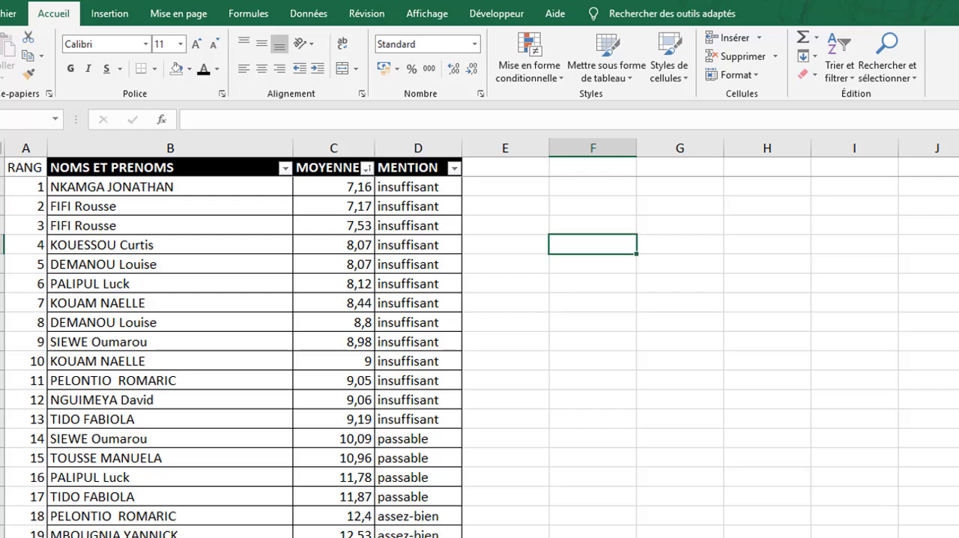
Step: Sort the student table by MOYENNE from largest to smallest
left_click(367, 169)
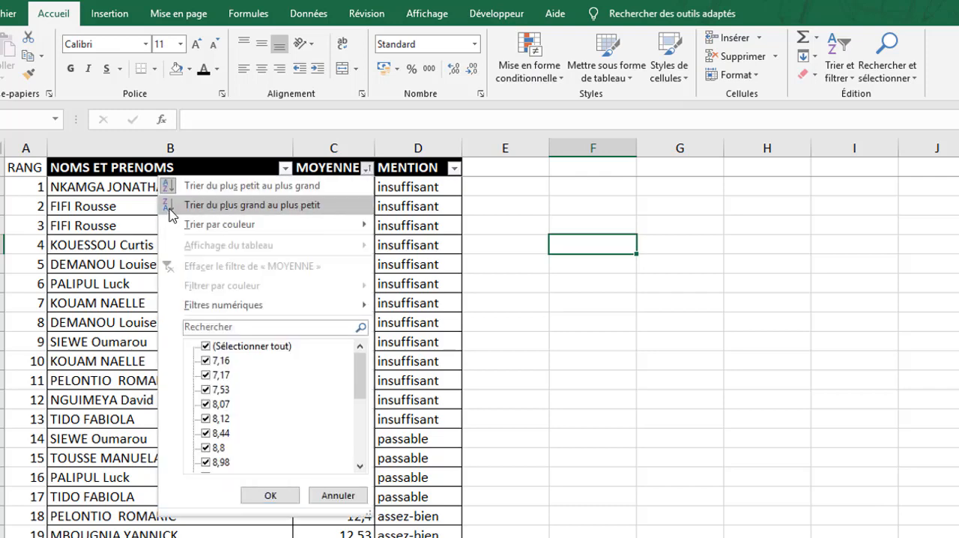
left_click(216, 207)
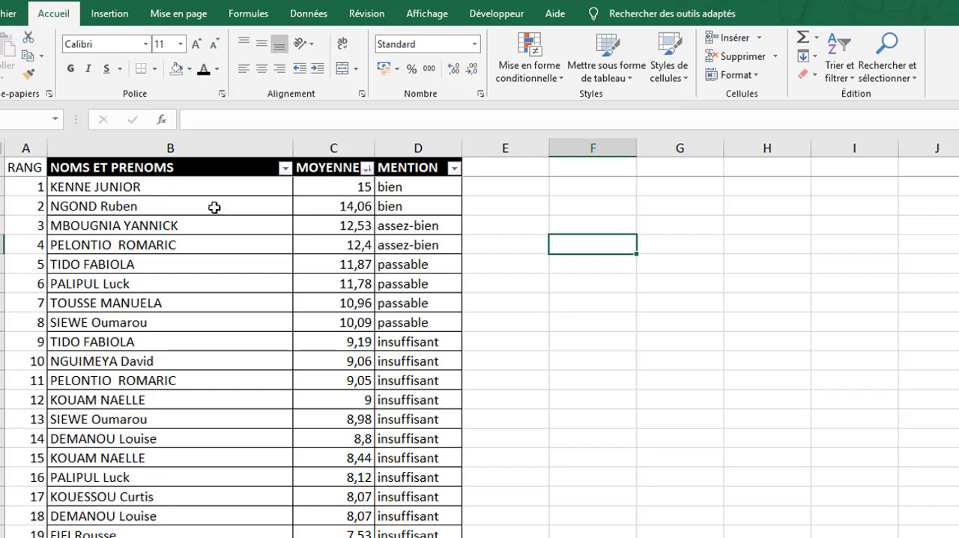
left_click(25, 167)
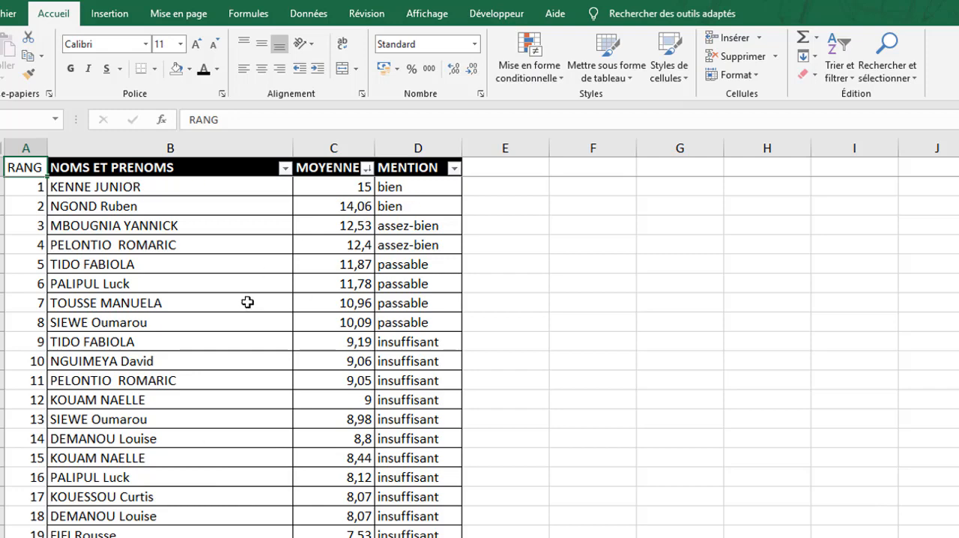
left_click(623, 266)
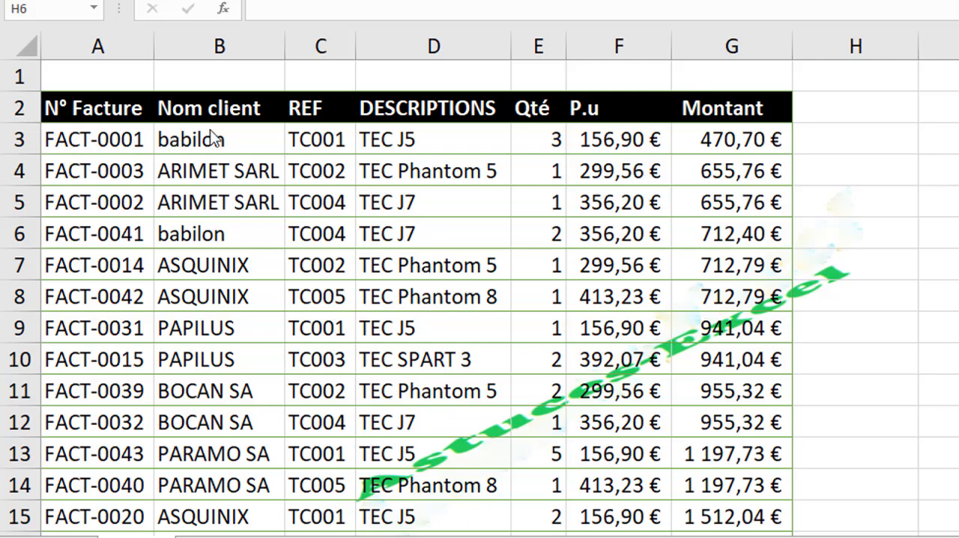
Step: Turn on filtering for the invoice table's header row, from N° Facture to Montant
left_click(197, 360)
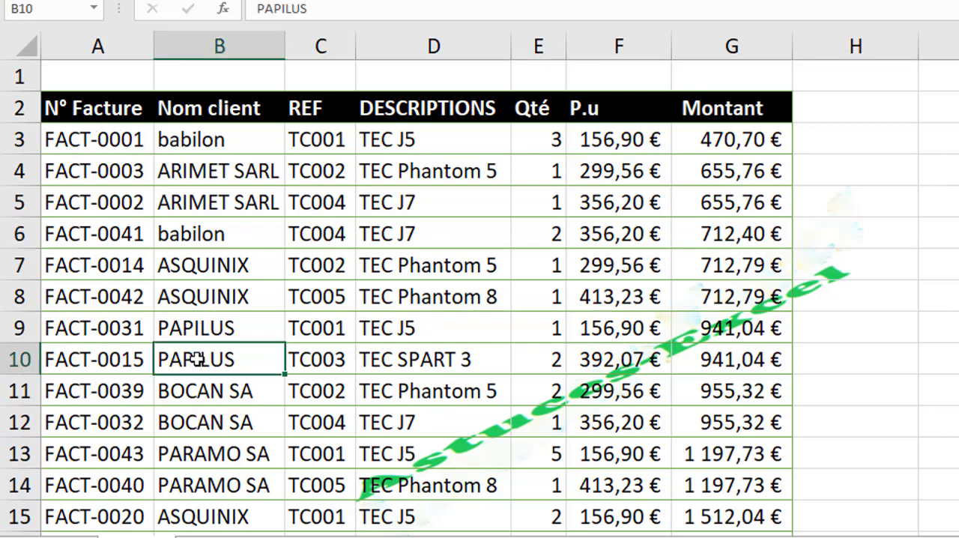
left_click(90, 108)
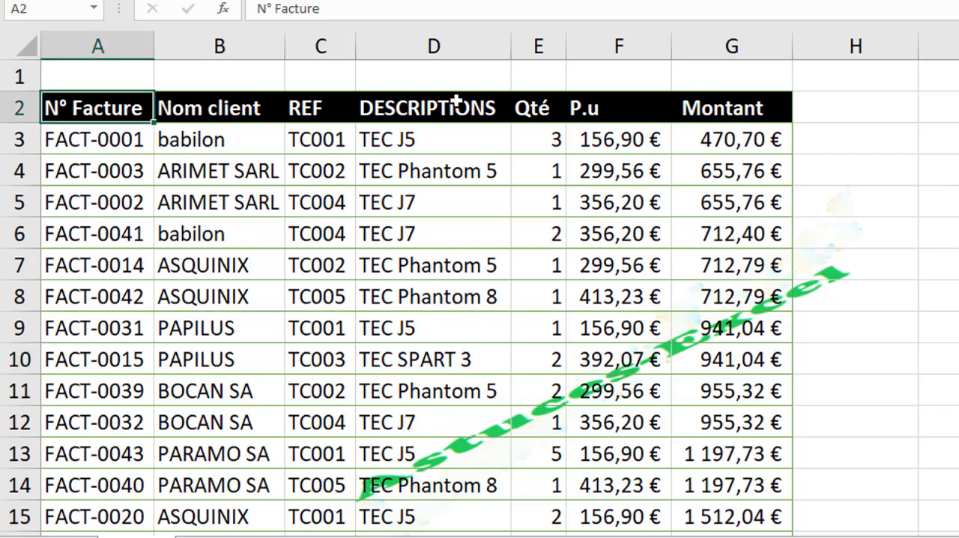
left_click_drag(104, 109, 719, 108)
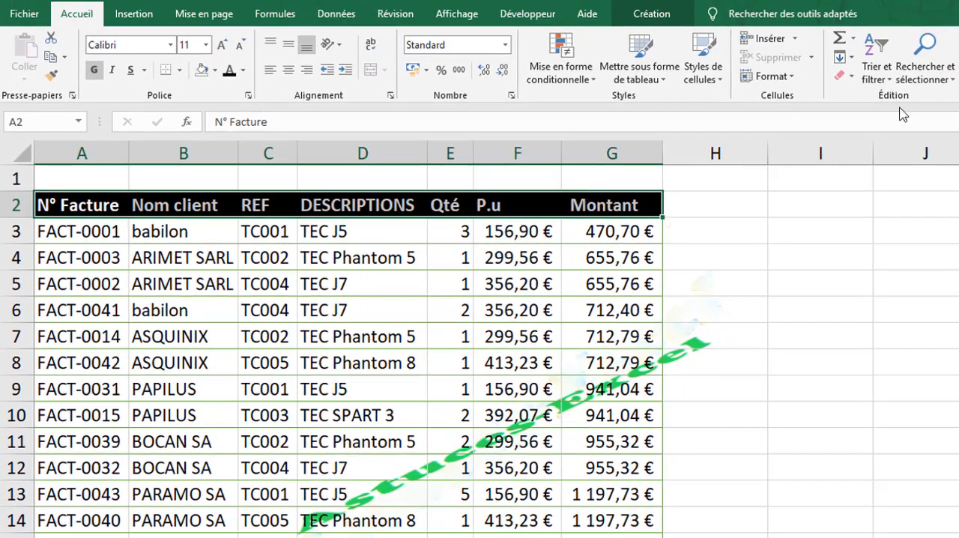
left_click(877, 72)
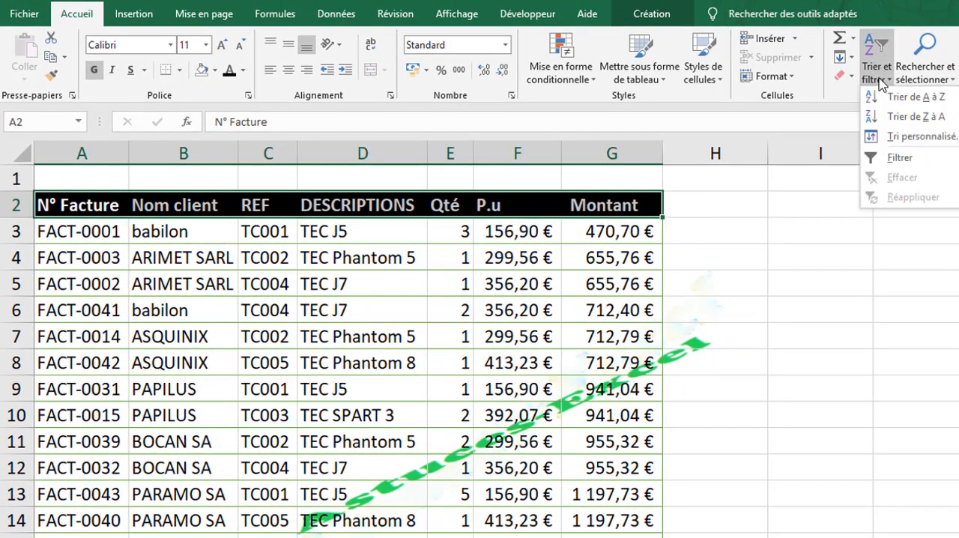
left_click(903, 158)
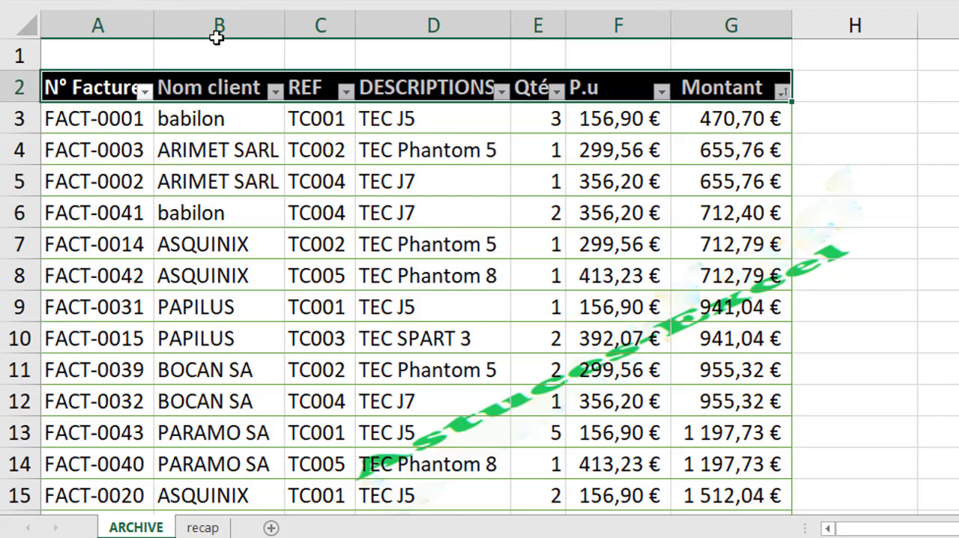
Step: Open the filter list of the Nom client column and deselect all clients
left_click(276, 90)
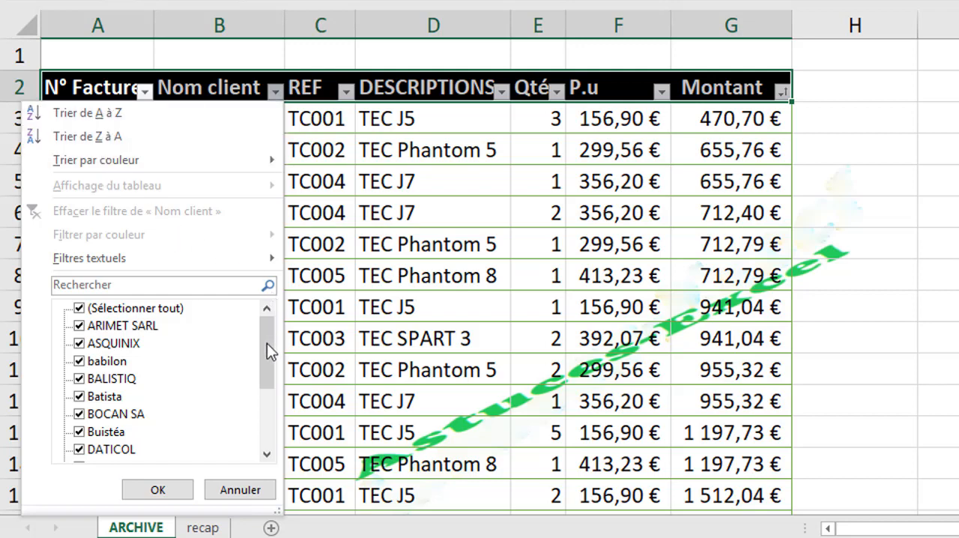
left_click_drag(267, 343, 275, 290)
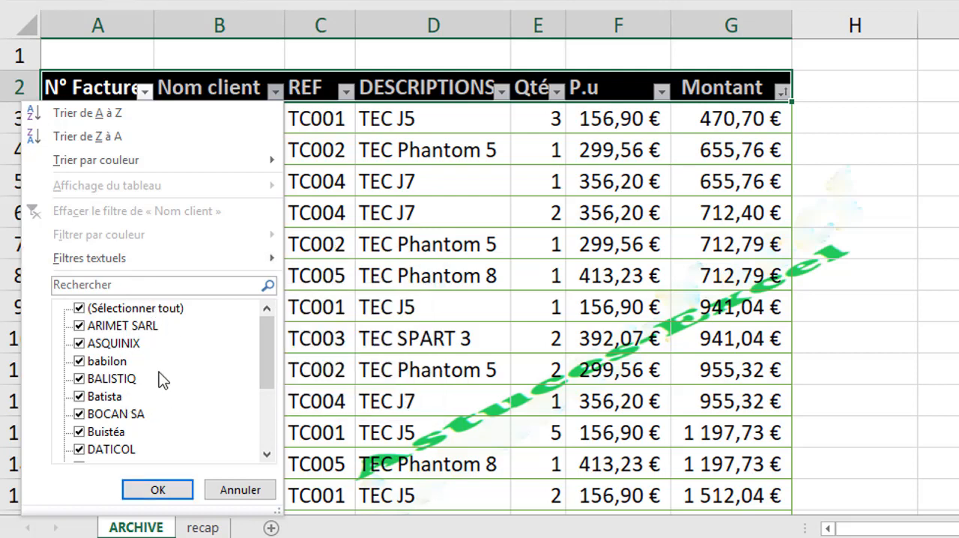
mouse_move(266, 343)
left_mouse_down()
mouse_move(266, 419)
mouse_move(264, 332)
left_mouse_up()
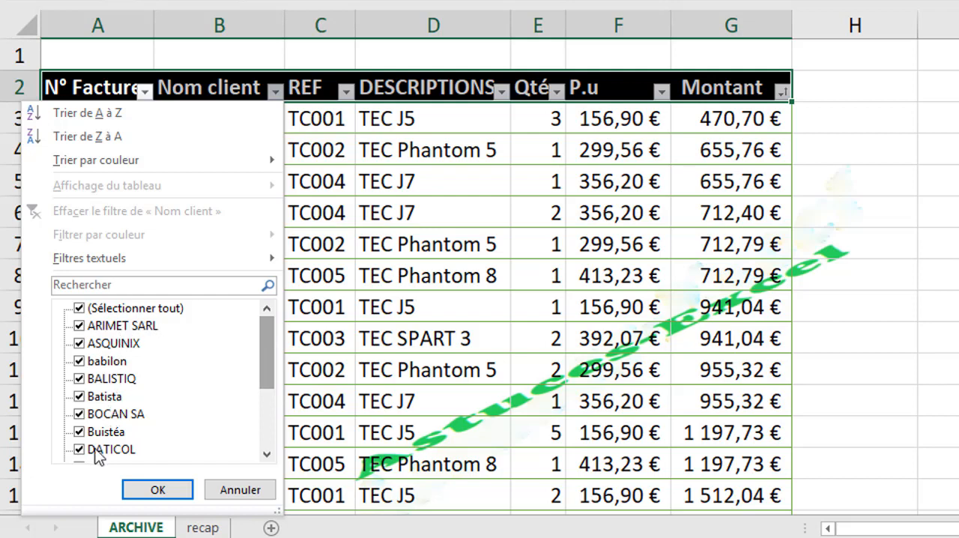
left_click(79, 309)
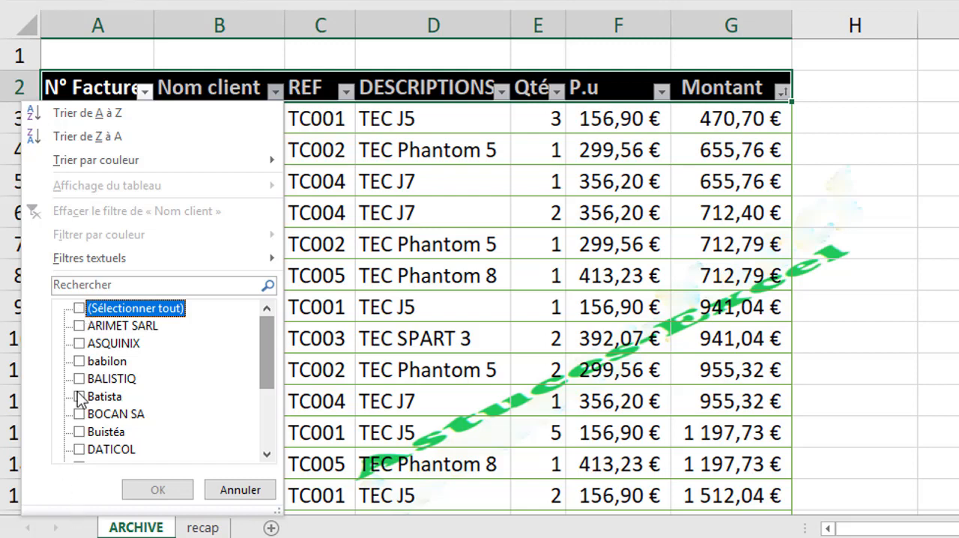
Step: Search the Nom client filter values for D and for AR, clearing the search text after each
left_click(81, 285)
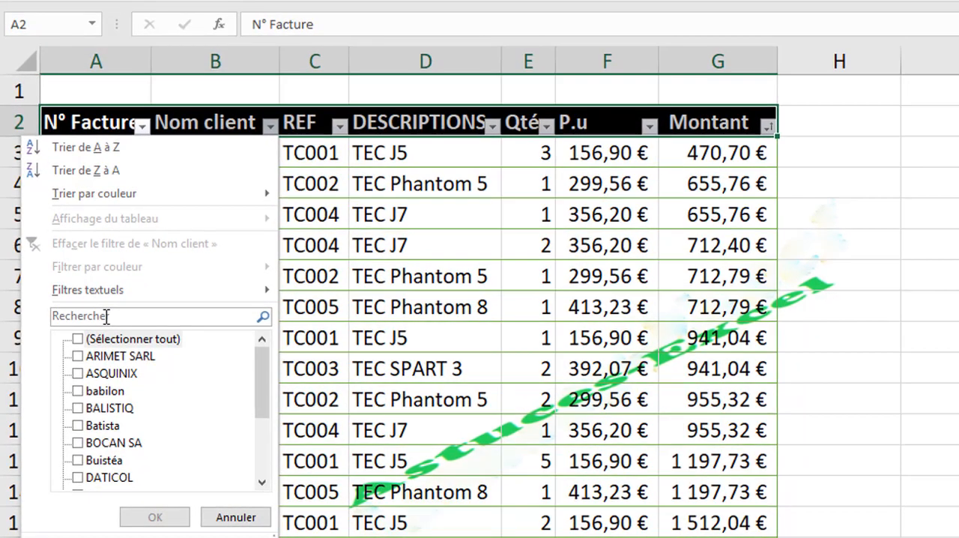
left_click(115, 296)
type("D")
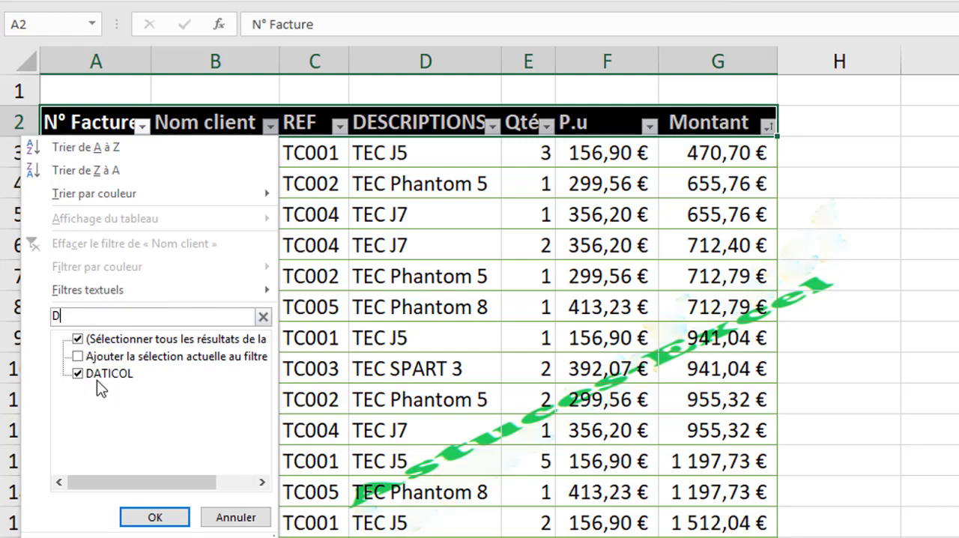
key("BackSpace")
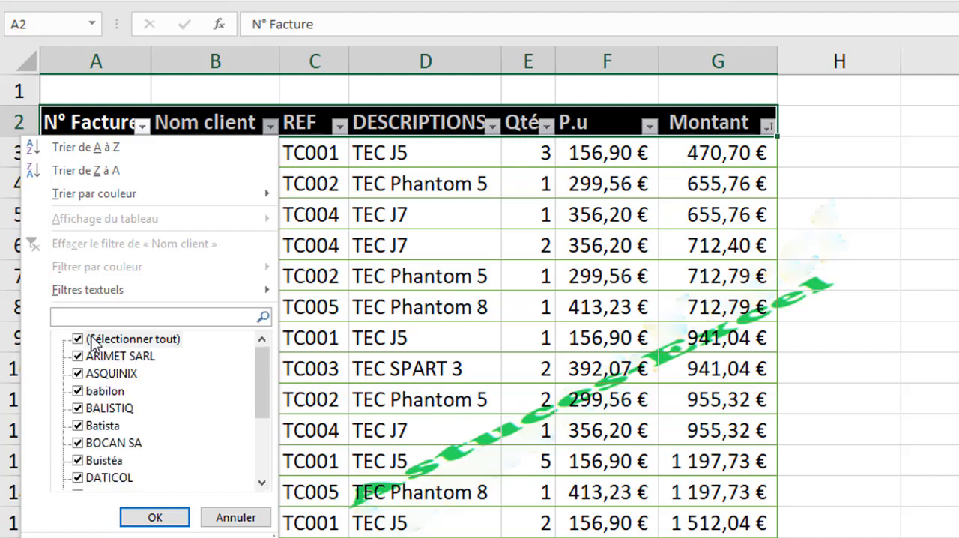
type("A")
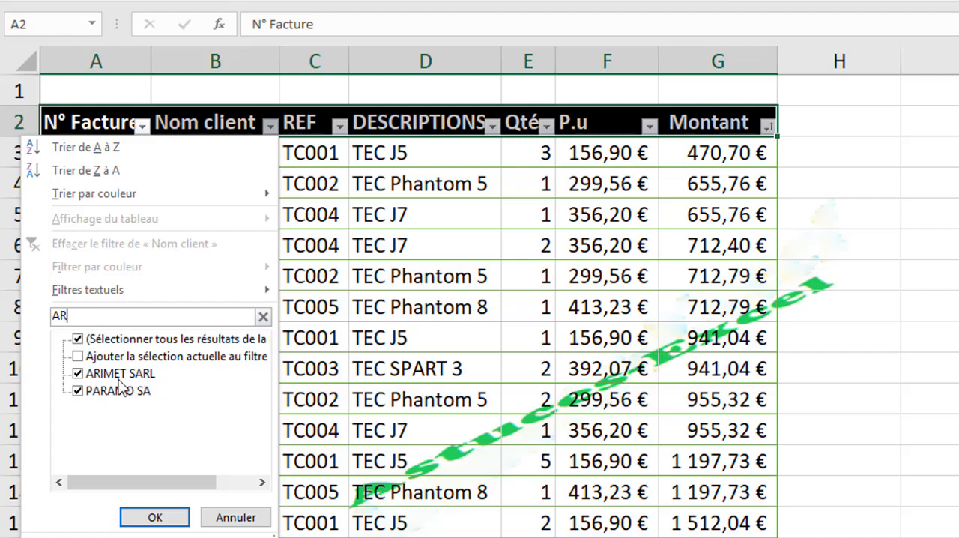
key("BackSpace")
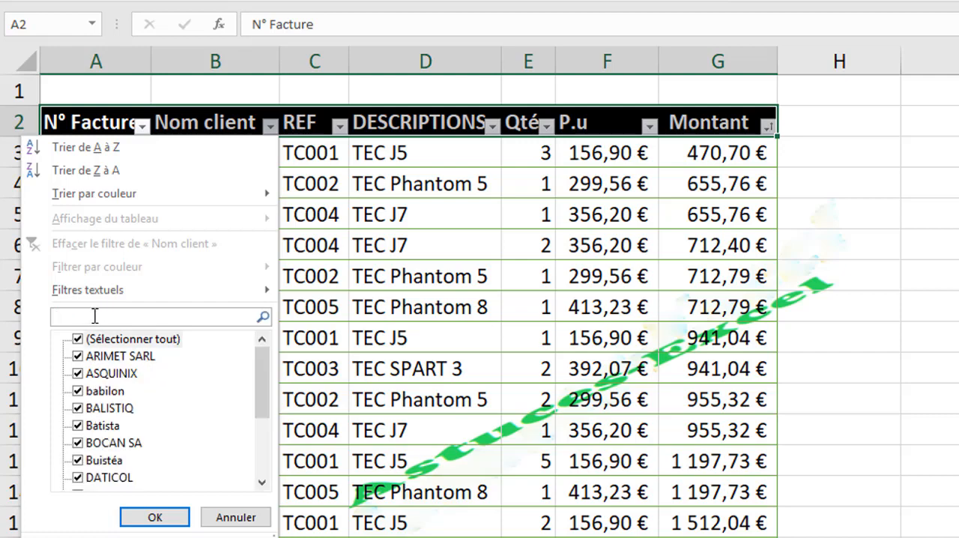
Step: Search the Nom client filter values for D and filter the invoice table to show only DATICOL
type("D")
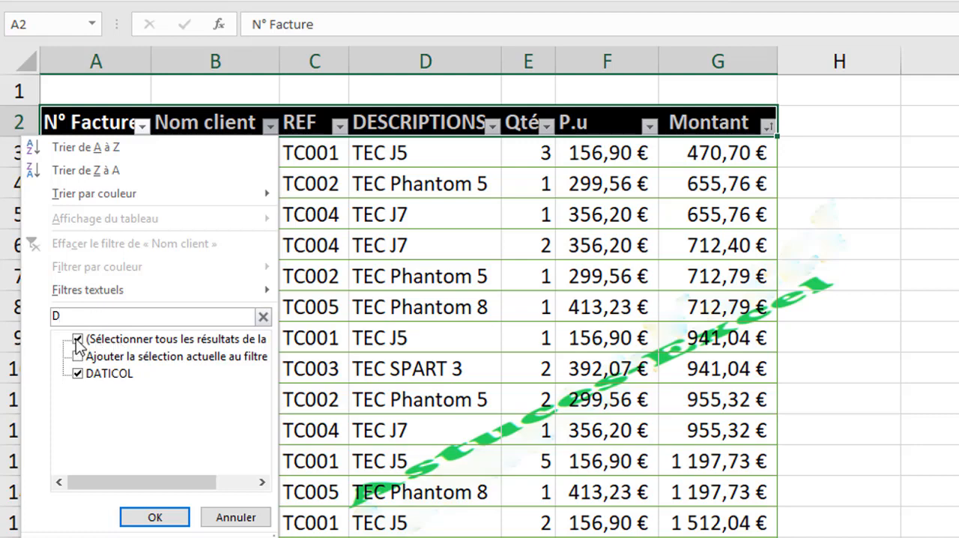
left_click(77, 339)
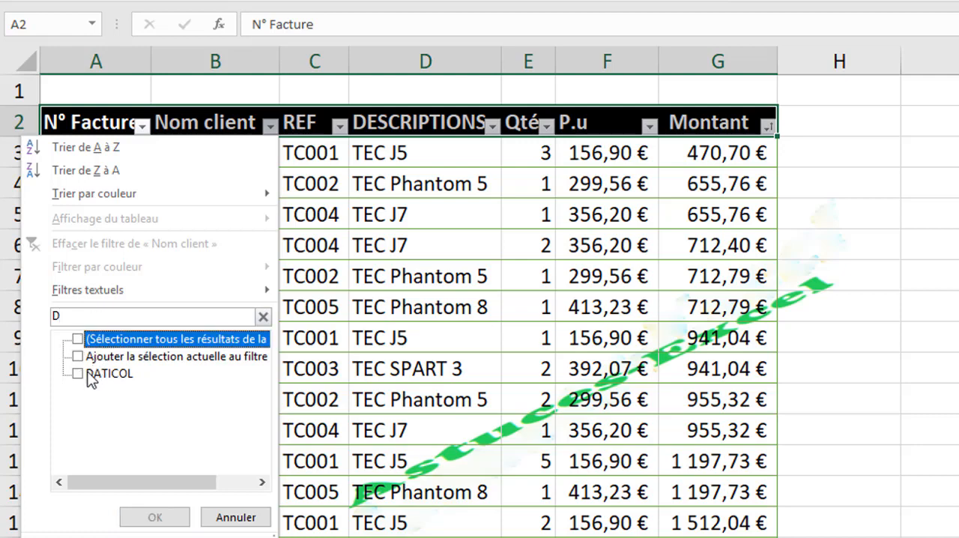
left_click(78, 374)
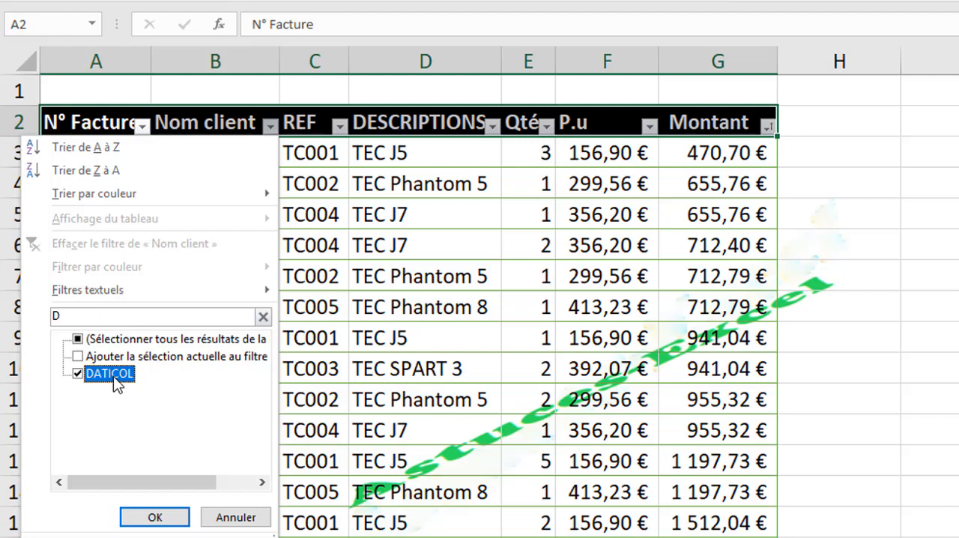
left_click(155, 518)
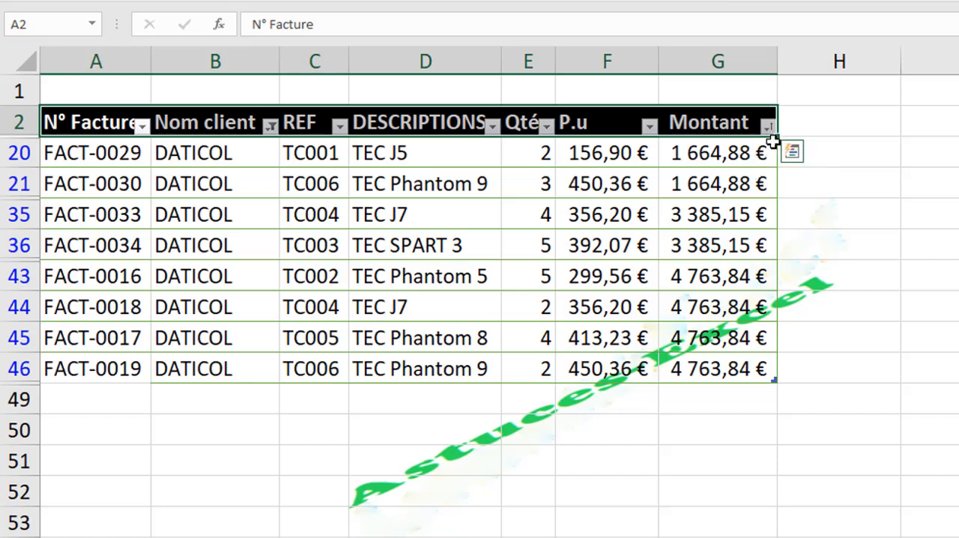
Step: Change the Nom client filter so that only ARIMET SARL and ASQUINIX are selected
left_click(272, 128)
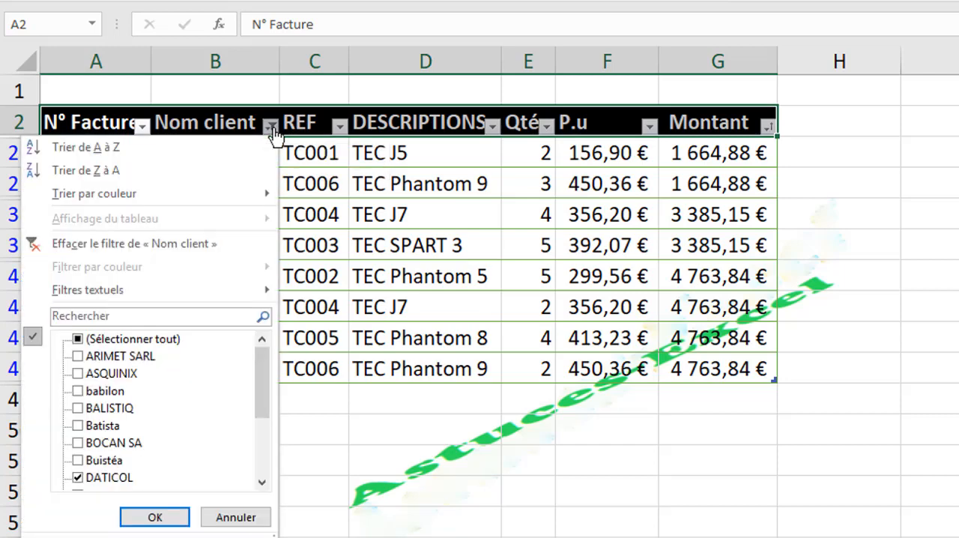
left_click(78, 339)
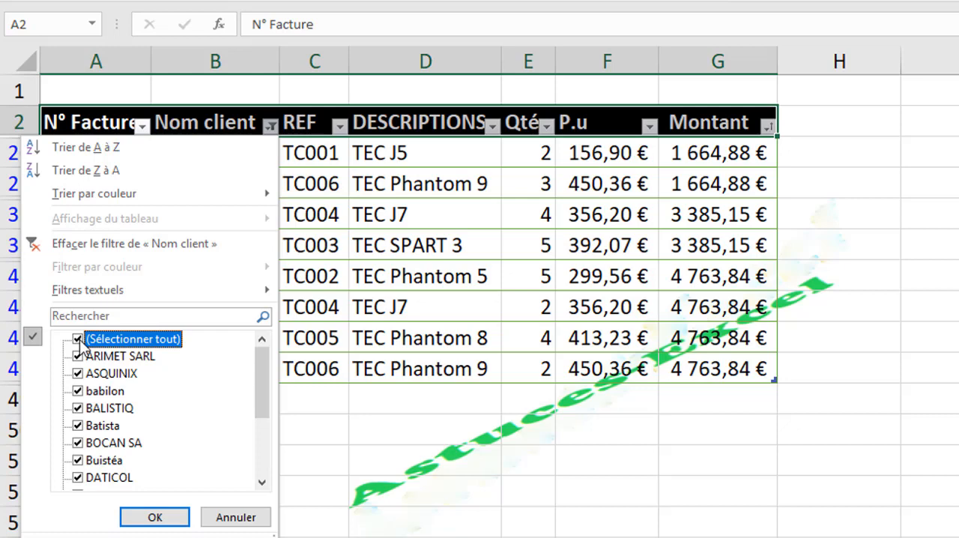
left_click(78, 339)
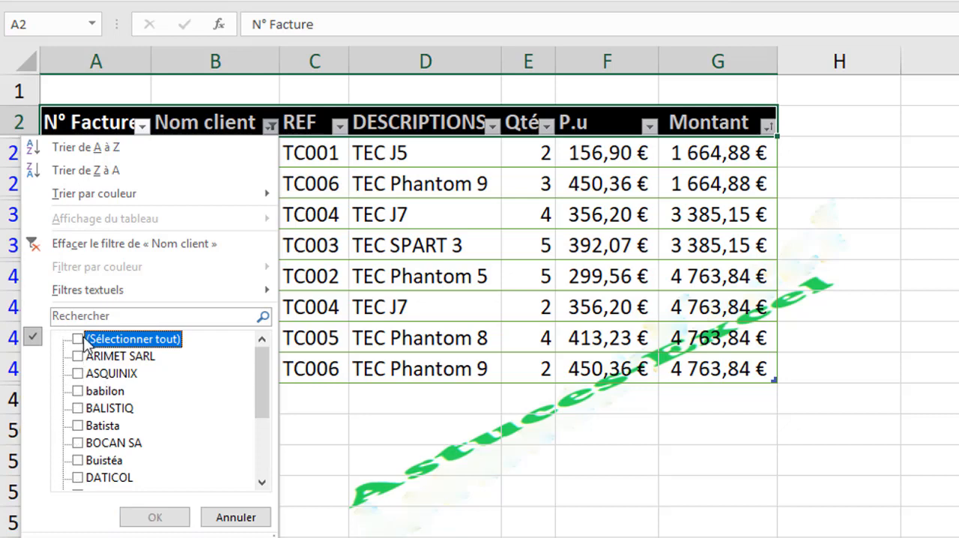
left_click(79, 357)
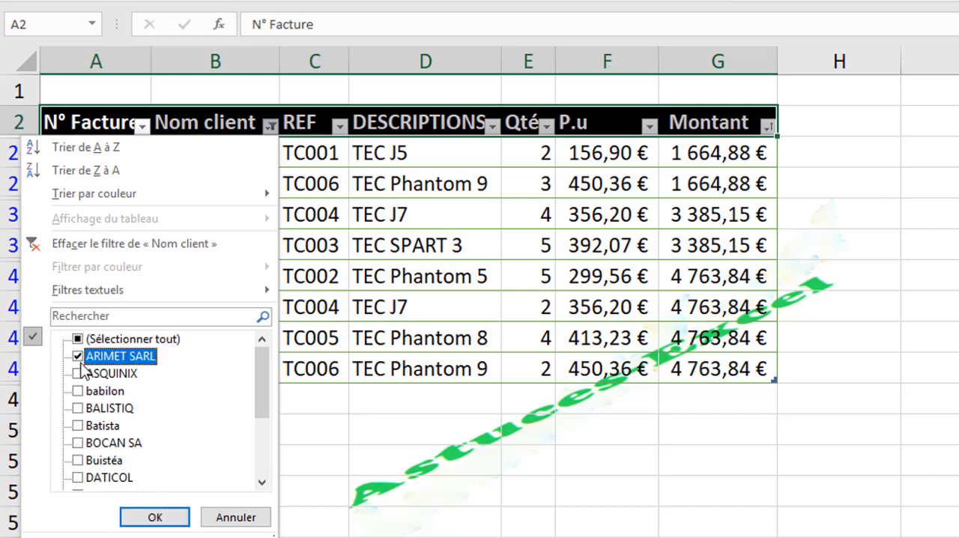
left_click(79, 373)
left_click(153, 517)
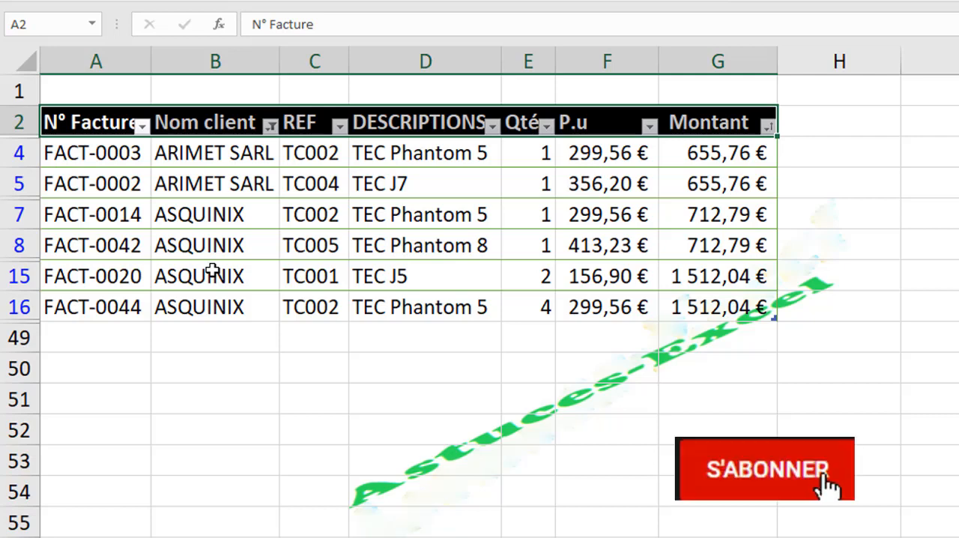
Step: Add BALISTIQ to the clients selected in the Nom client filter
left_click(270, 126)
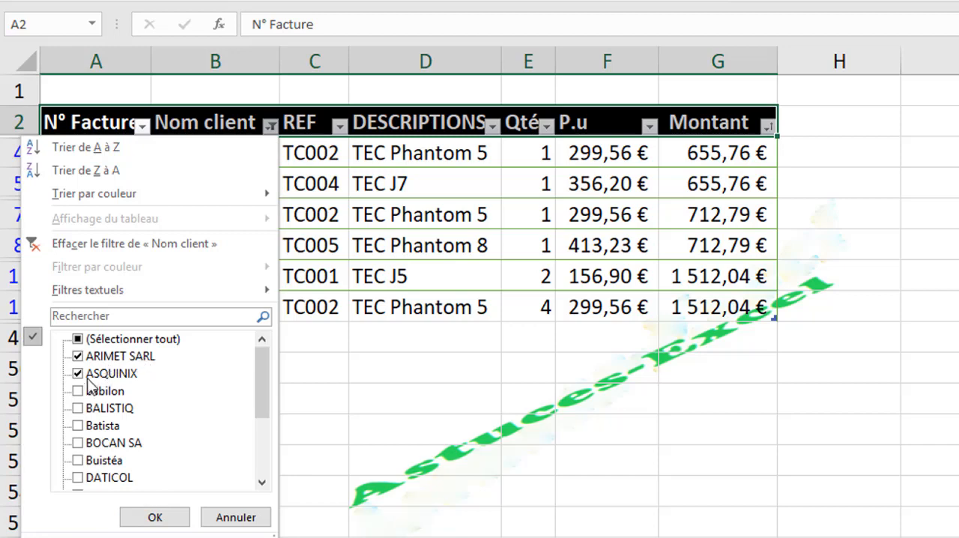
left_click(79, 408)
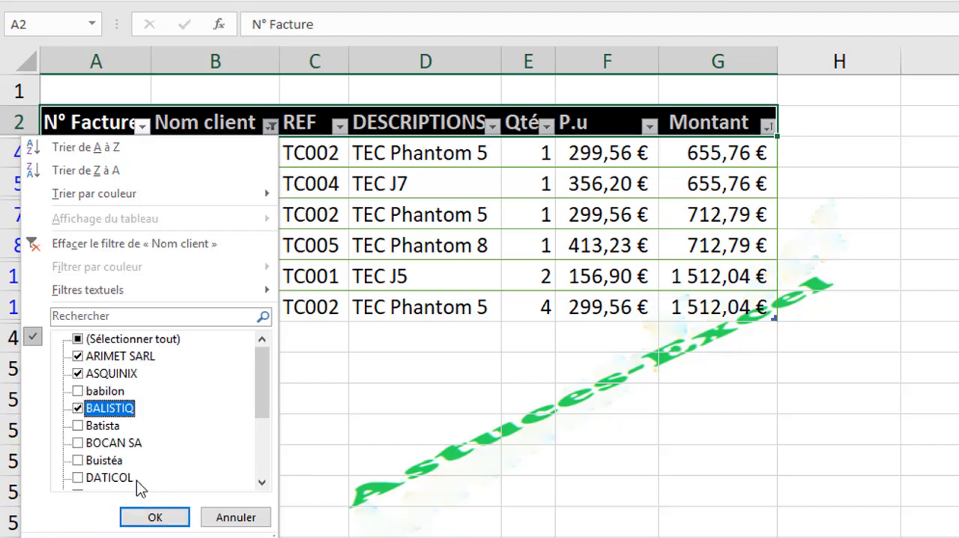
left_click(154, 517)
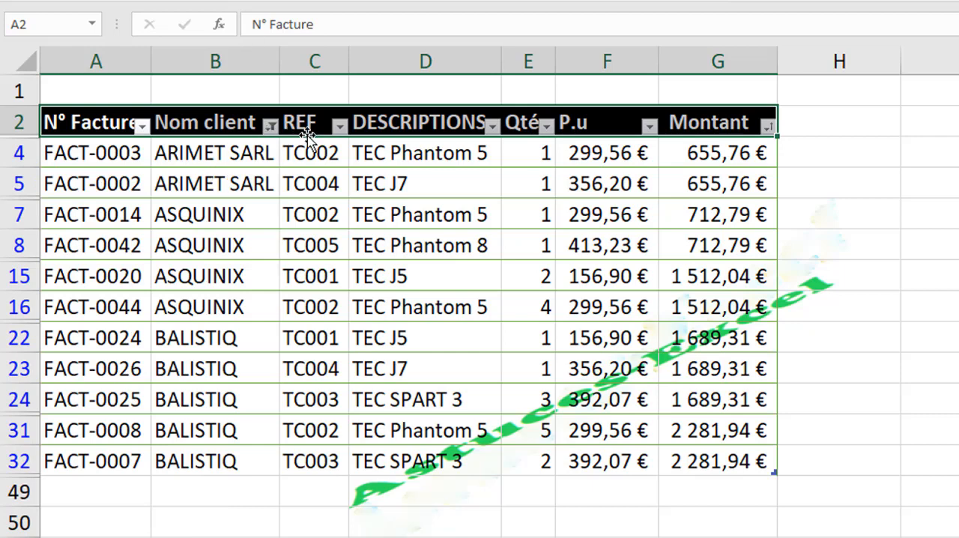
left_click(271, 127)
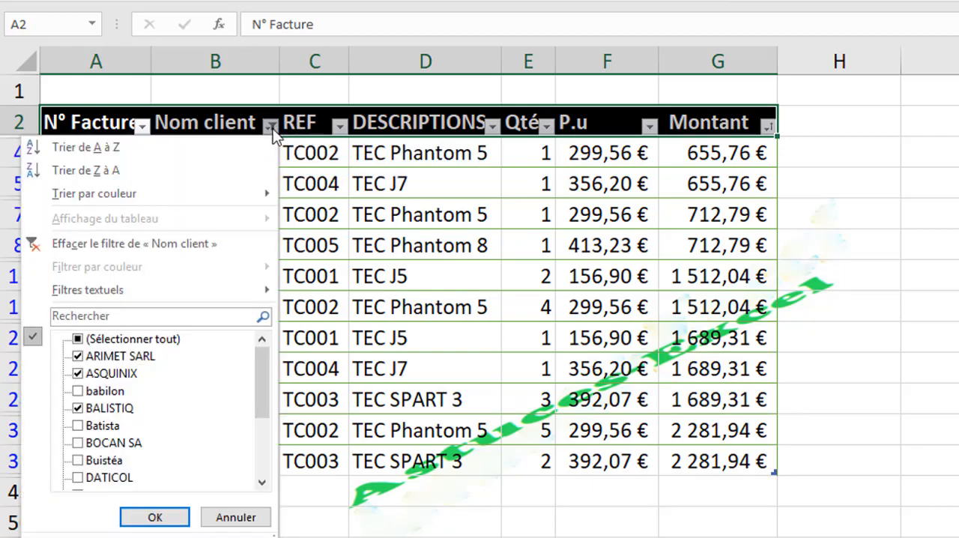
left_click(107, 155)
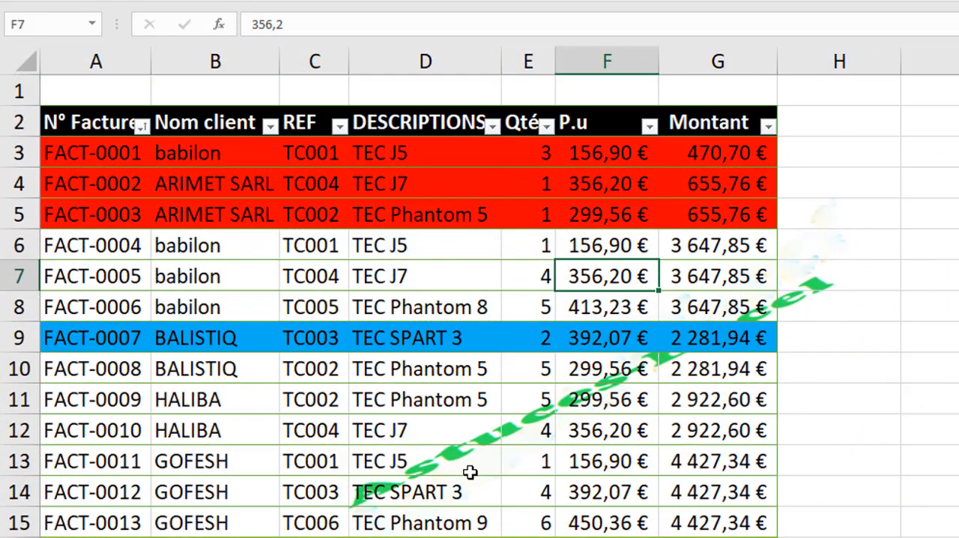
Step: Sort the invoice table by cell colour in the N° Facture column, placing the red cells on top
left_click(244, 235)
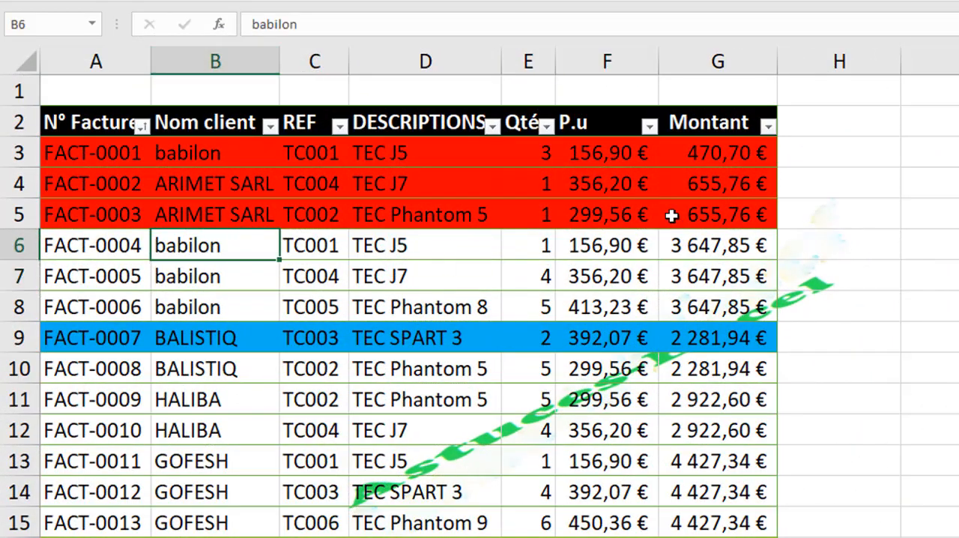
left_click(141, 125)
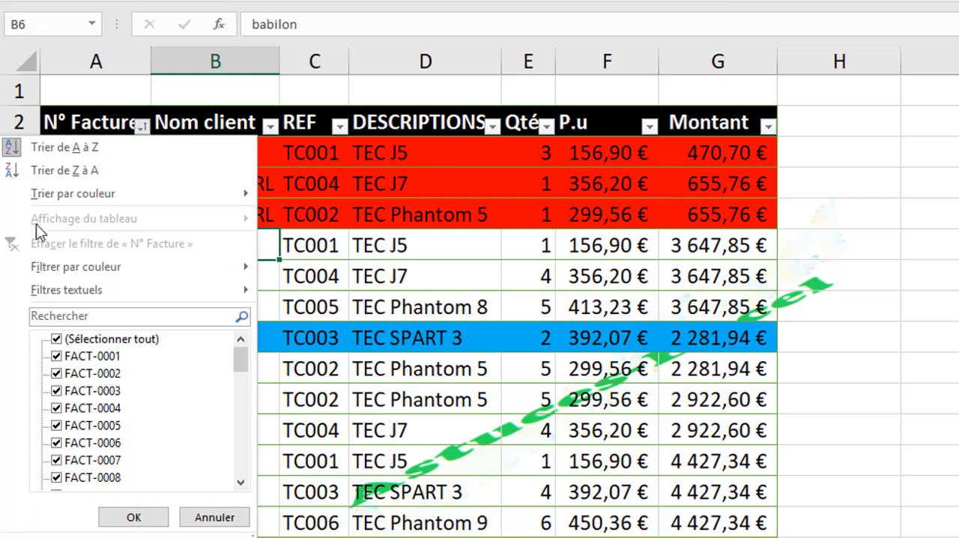
mouse_move(60, 196)
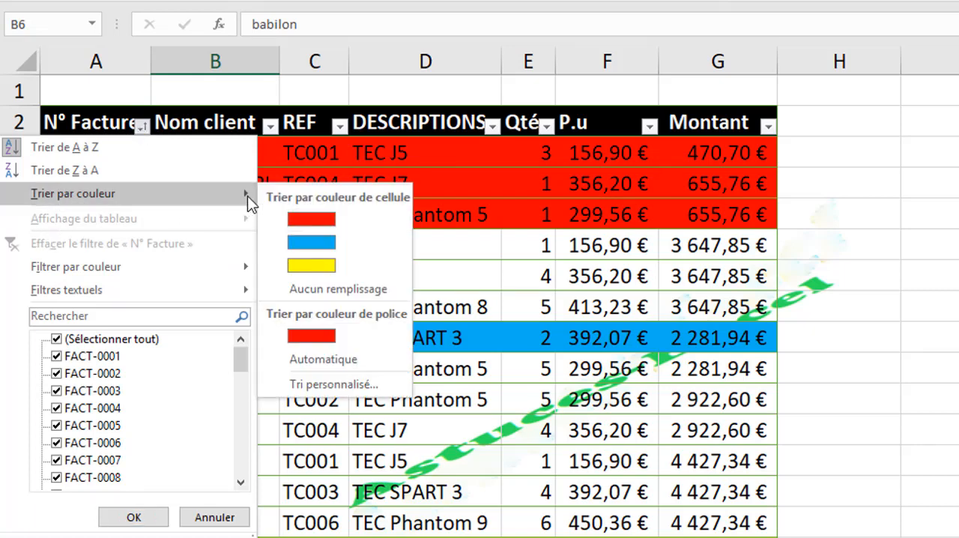
left_click(328, 219)
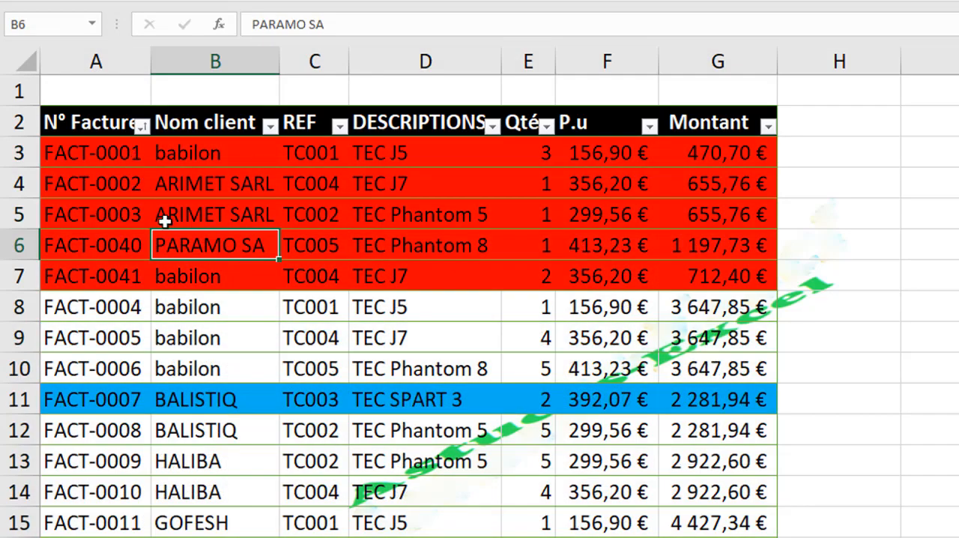
Step: Sort the N° Facture column by cell colour with blue on top, and again with yellow on top
left_click(142, 125)
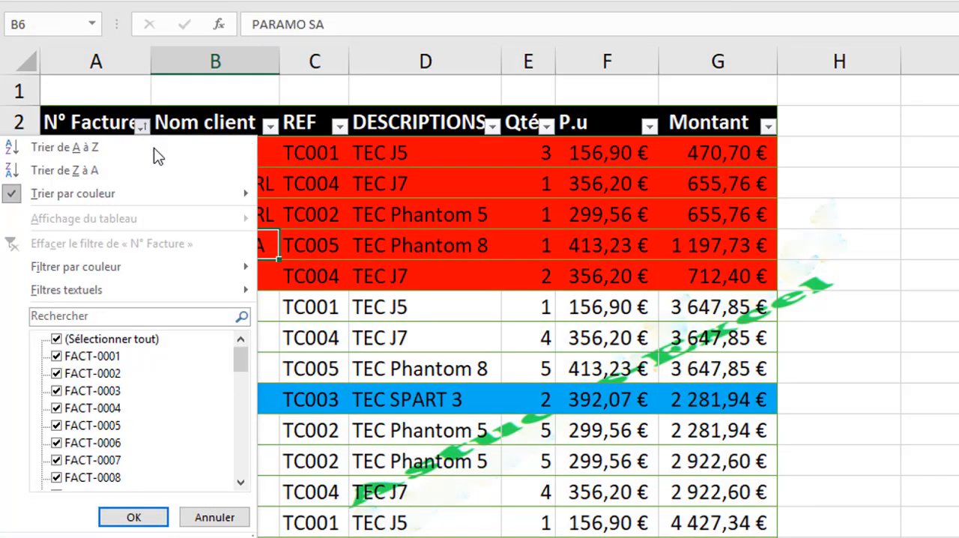
mouse_move(226, 198)
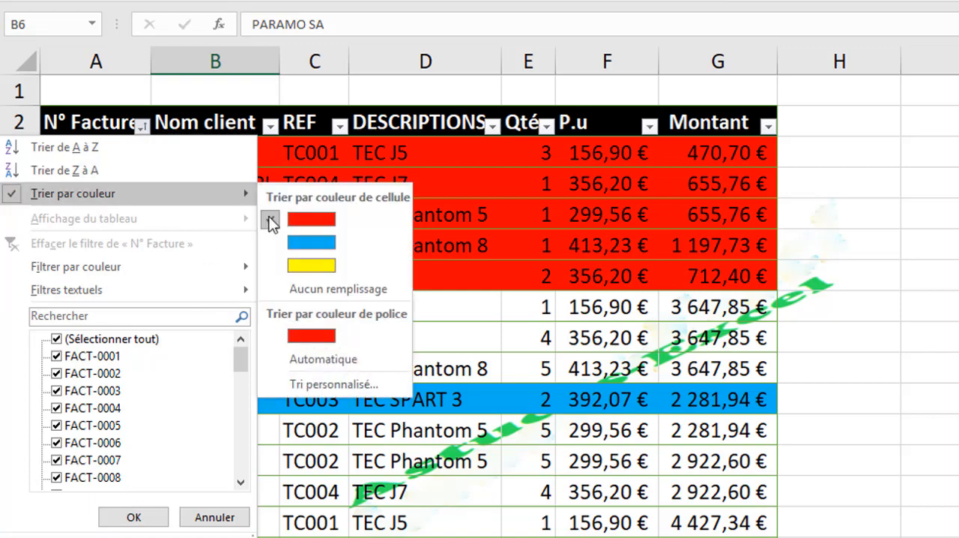
left_click(306, 240)
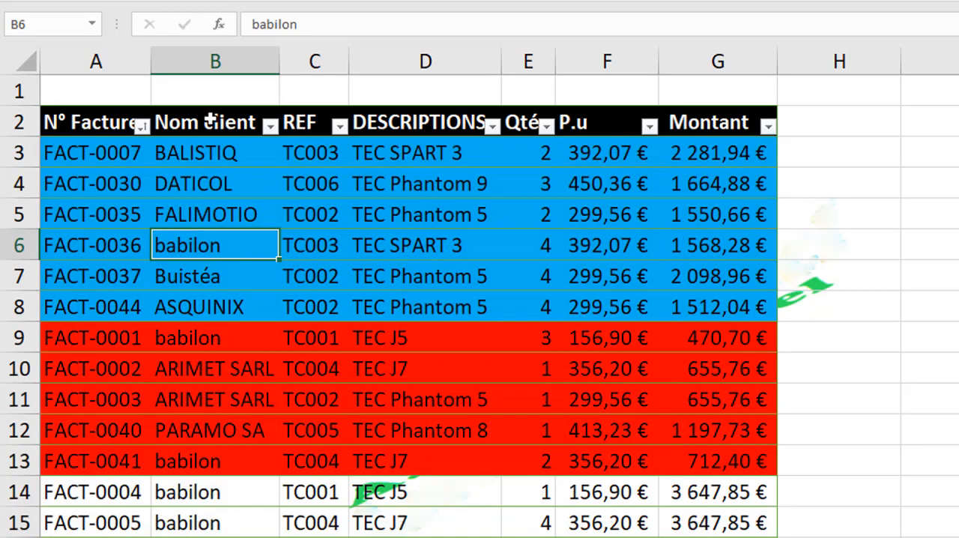
left_click(141, 126)
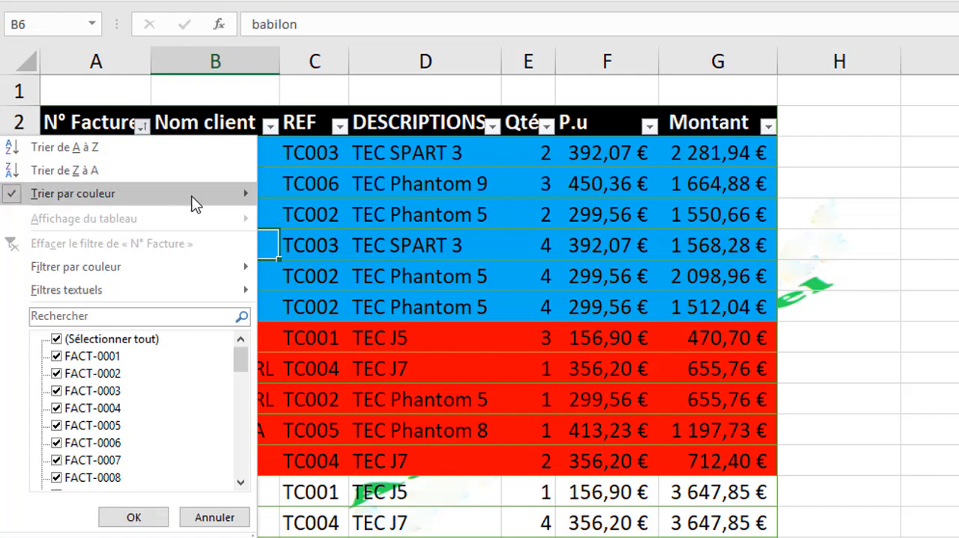
mouse_move(193, 203)
left_click(291, 266)
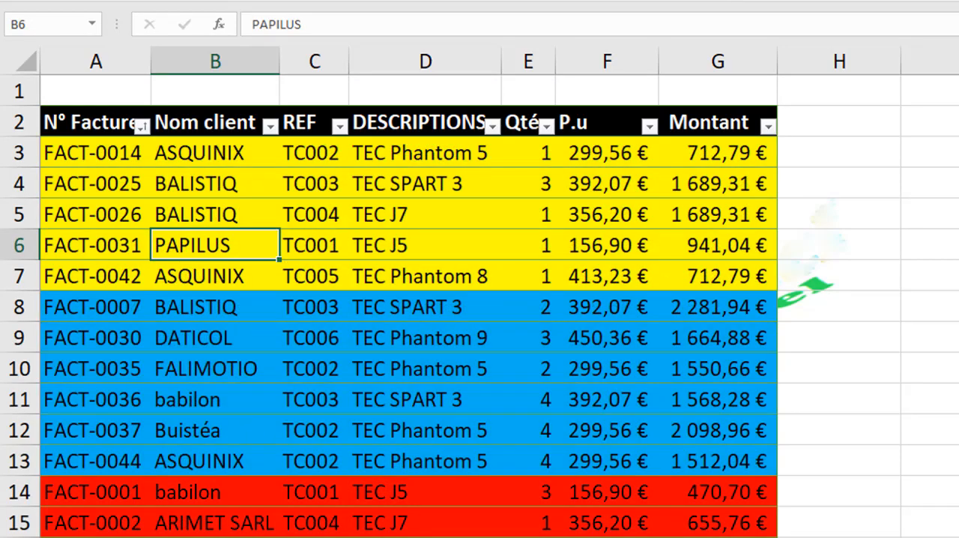
Step: Sort the invoice table by N° Facture from A to Z
scroll(760, 473, "down", 4)
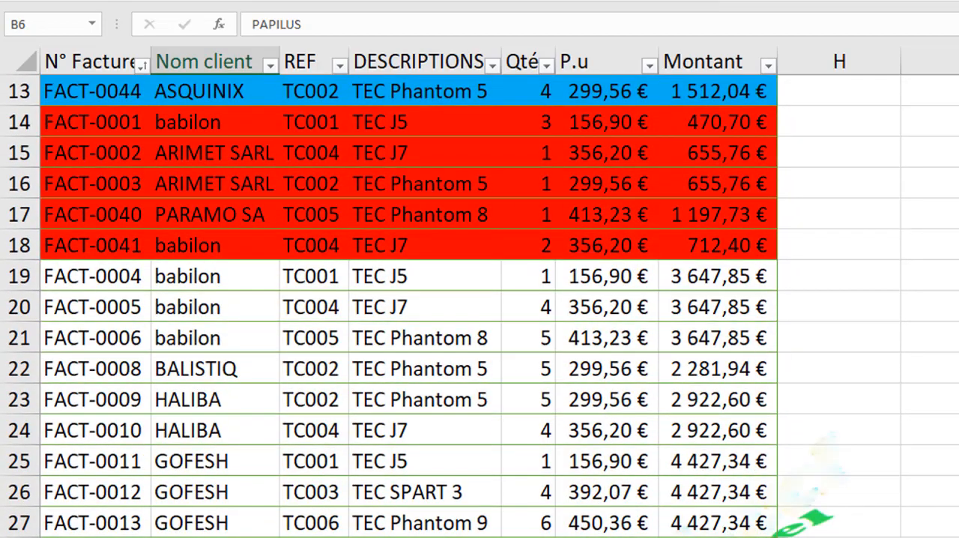
scroll(480, 305, "up", 4)
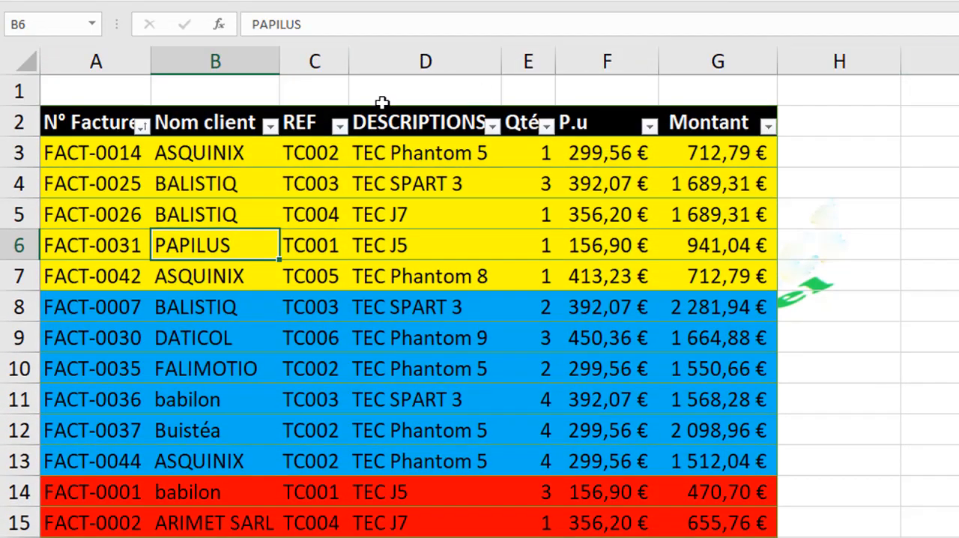
left_click(142, 127)
left_click(101, 147)
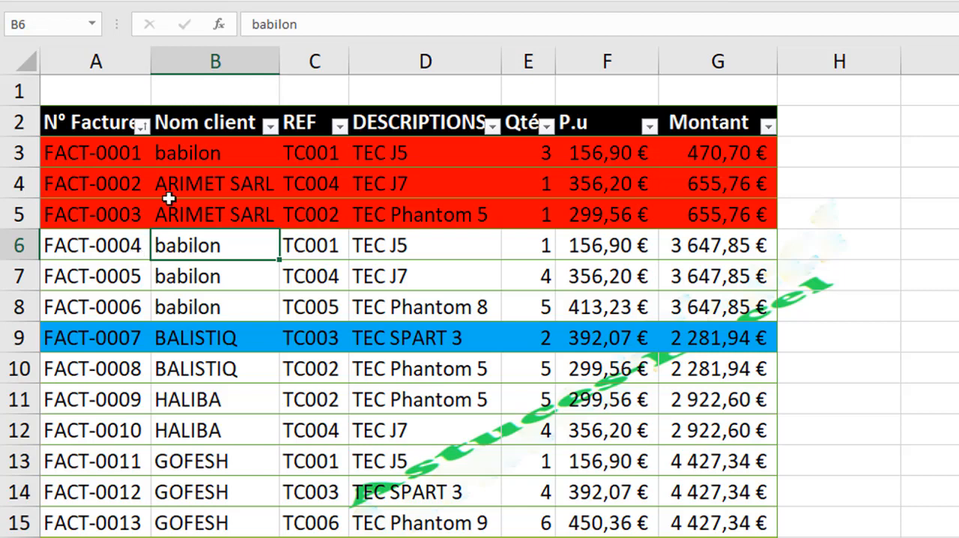
Step: Filter the N° Facture column by blue cell colour, and switch the colour filter to yellow
left_click(142, 126)
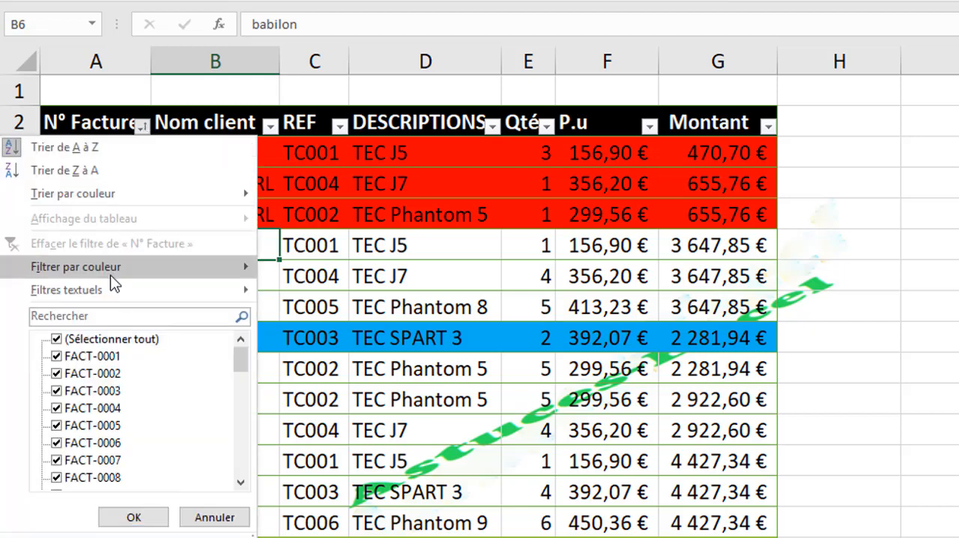
mouse_move(114, 271)
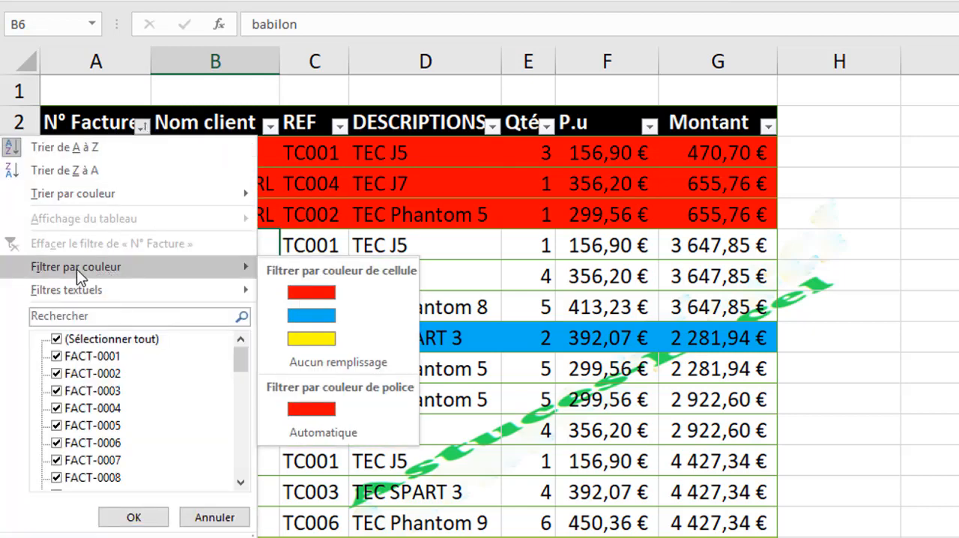
left_click(323, 315)
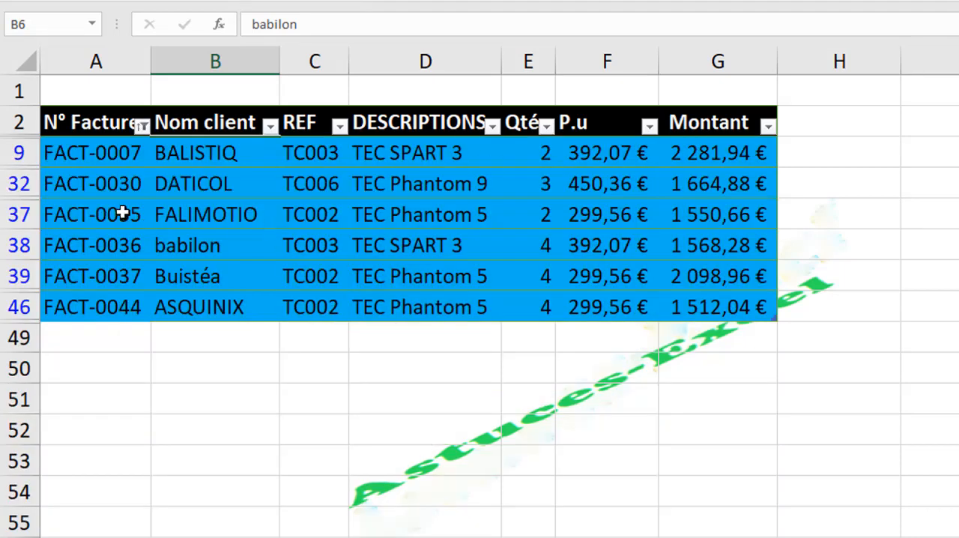
left_click(141, 126)
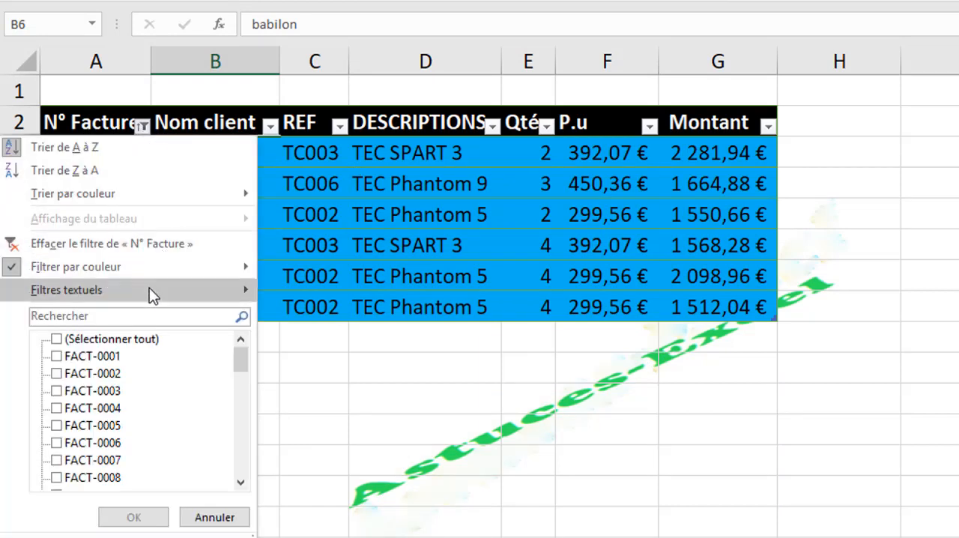
mouse_move(170, 259)
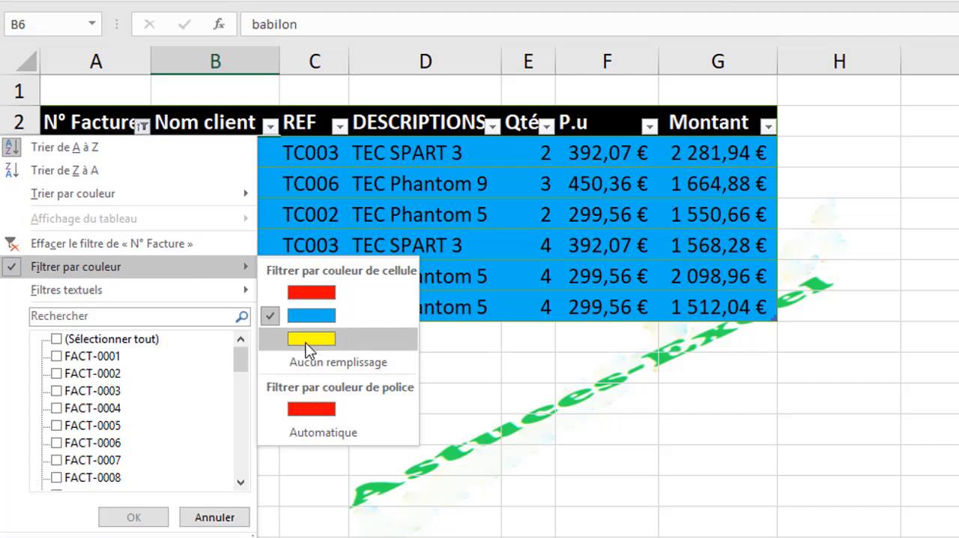
left_click(305, 344)
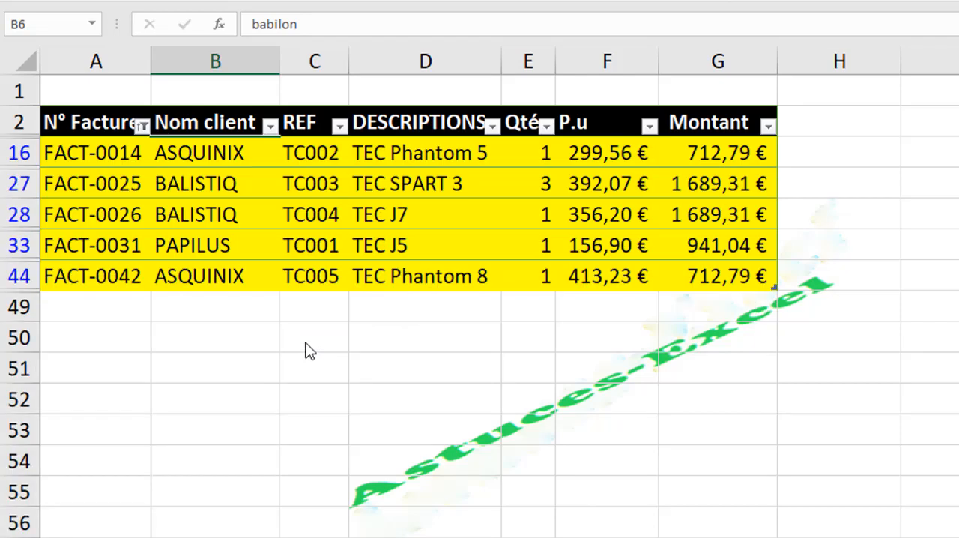
Step: Filter the N° Facture column by red font colour instead of cell colour
left_click(143, 128)
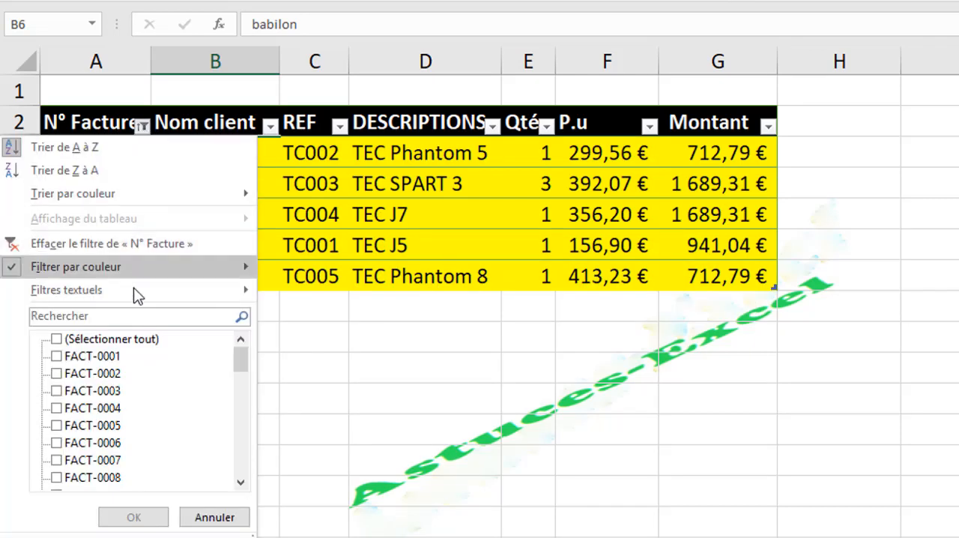
mouse_move(140, 281)
mouse_move(246, 268)
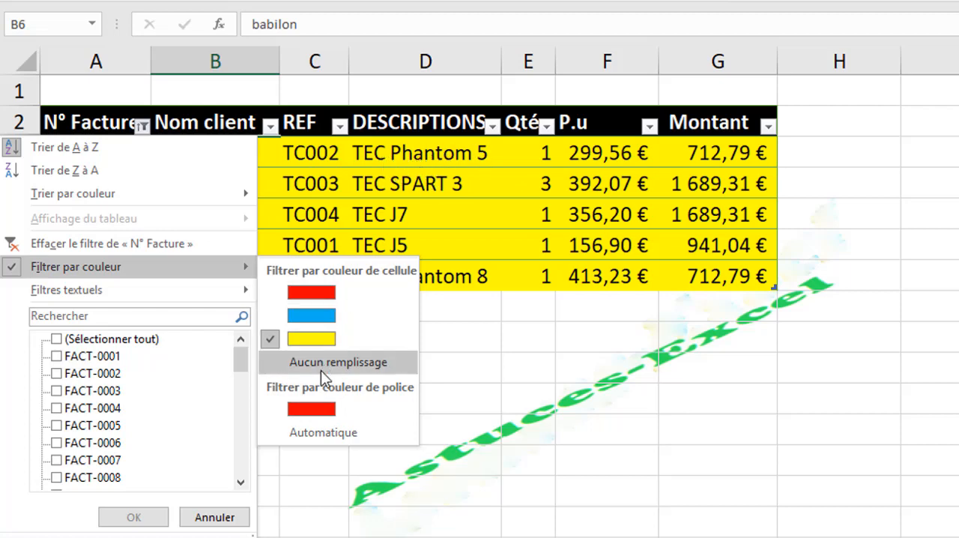
left_click(314, 412)
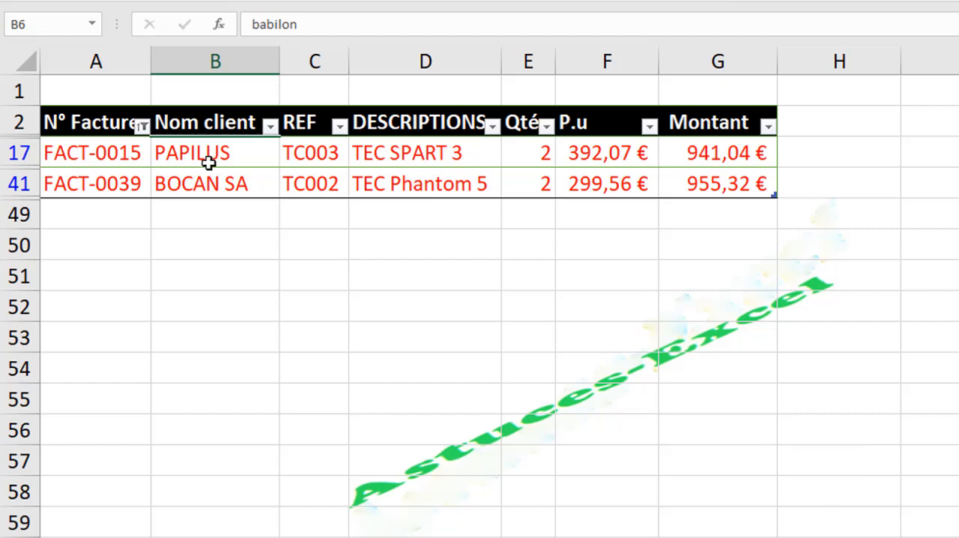
Step: Clear the font colour filter from the N° Facture column
mouse_move(144, 138)
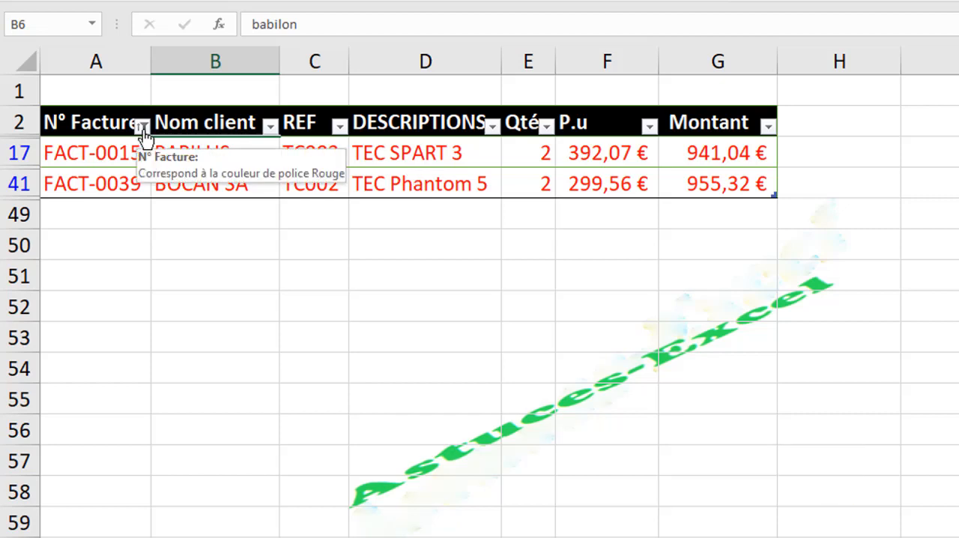
left_click(143, 136)
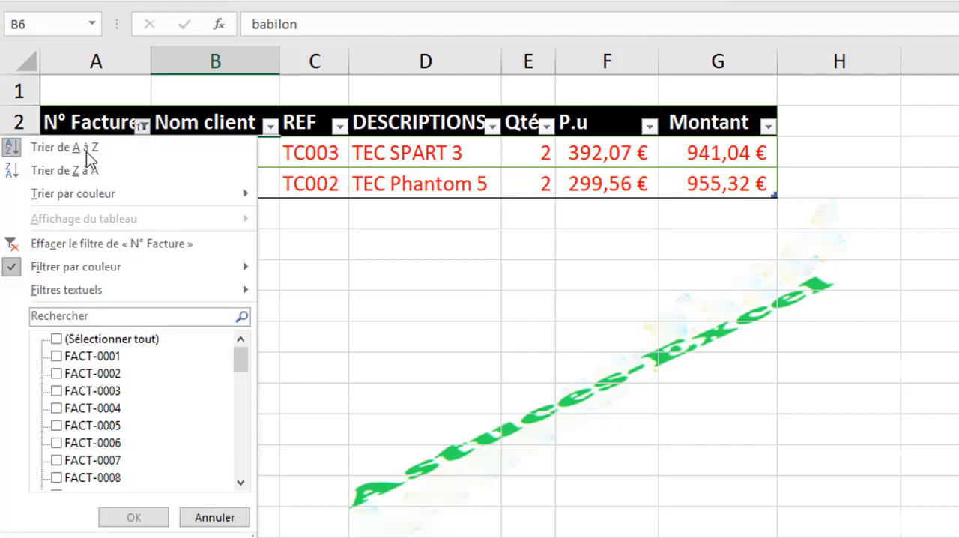
left_click(167, 243)
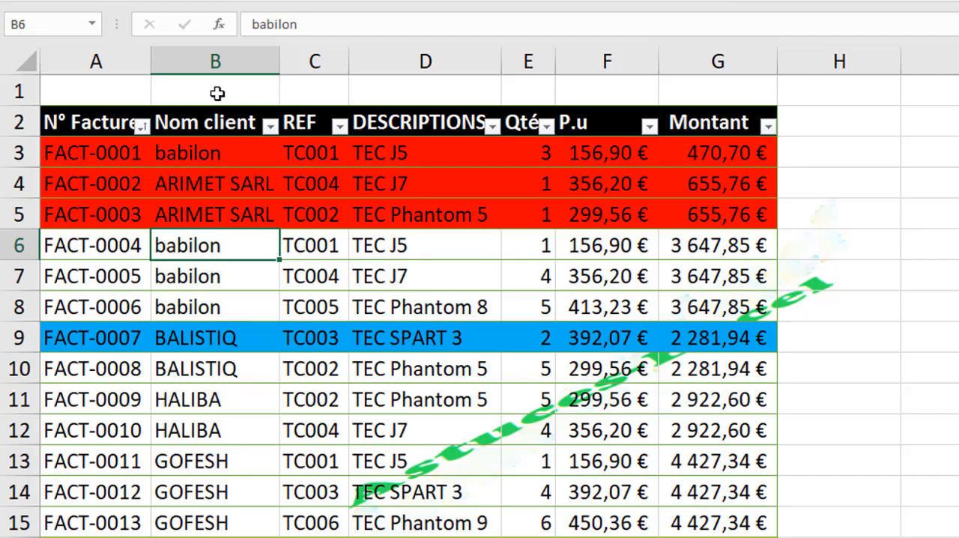
Step: Select the table's header row from N° Facture to Montant and clear all of the table's sorting and filtering
left_click(98, 135)
left_click_drag(99, 135, 742, 122)
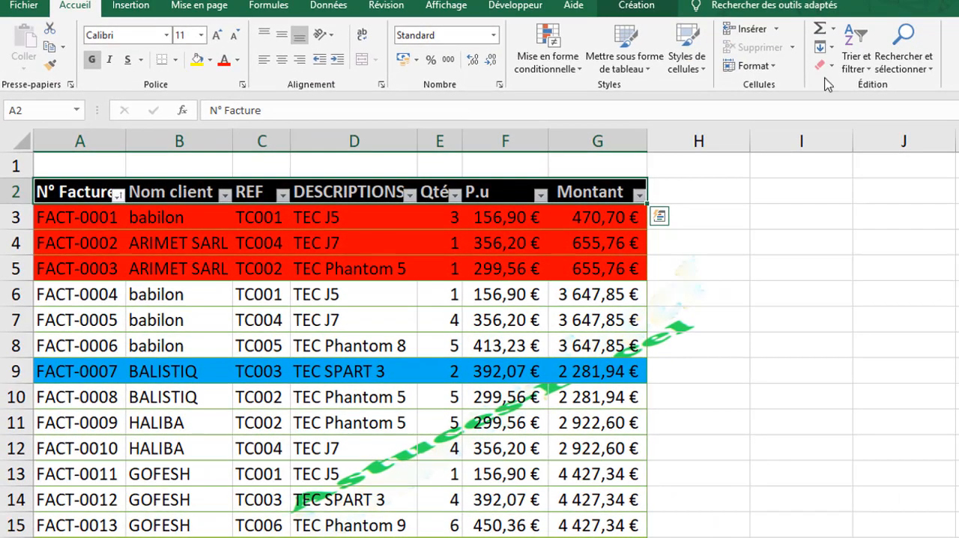
left_click(875, 66)
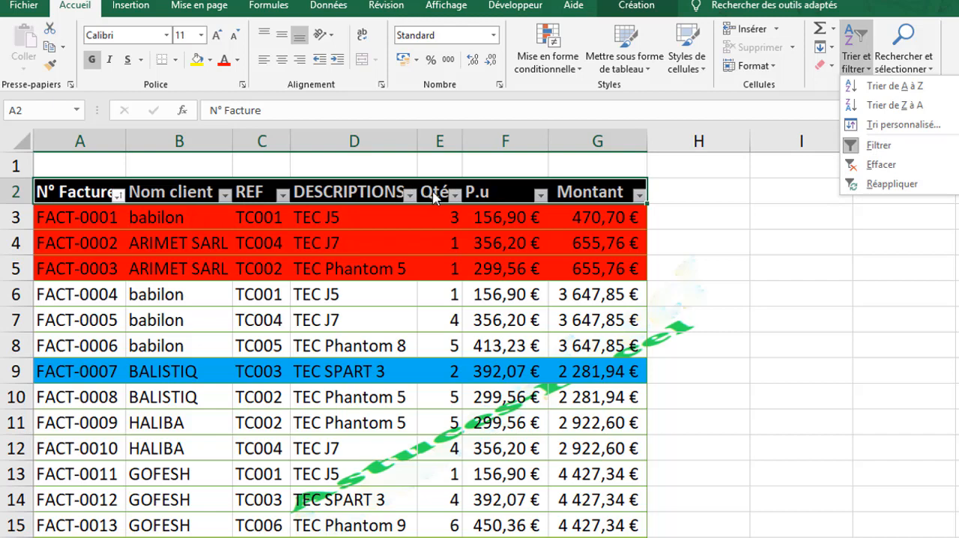
left_click(874, 174)
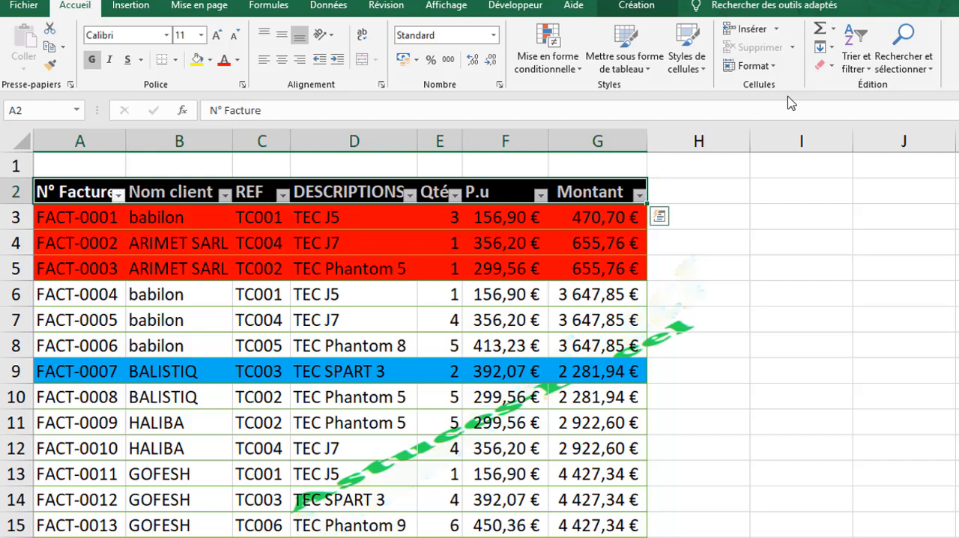
Step: Turn off filtering on the invoice table to remove the filter arrows from its header row
left_click(860, 64)
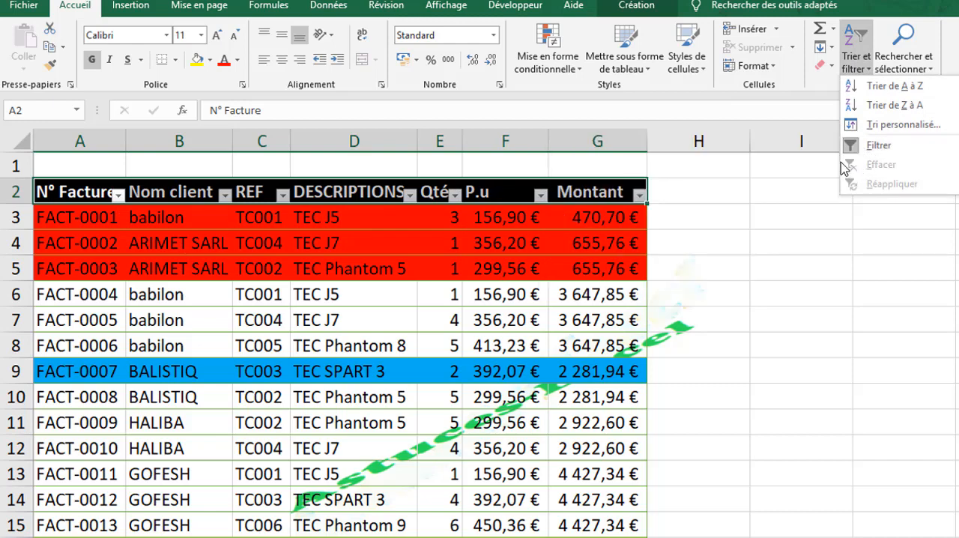
left_click(874, 146)
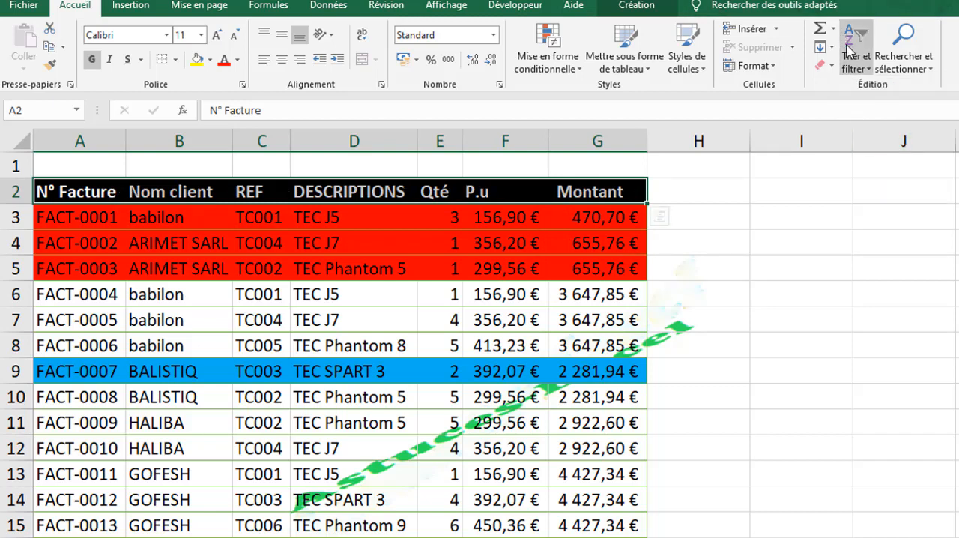
left_click(858, 63)
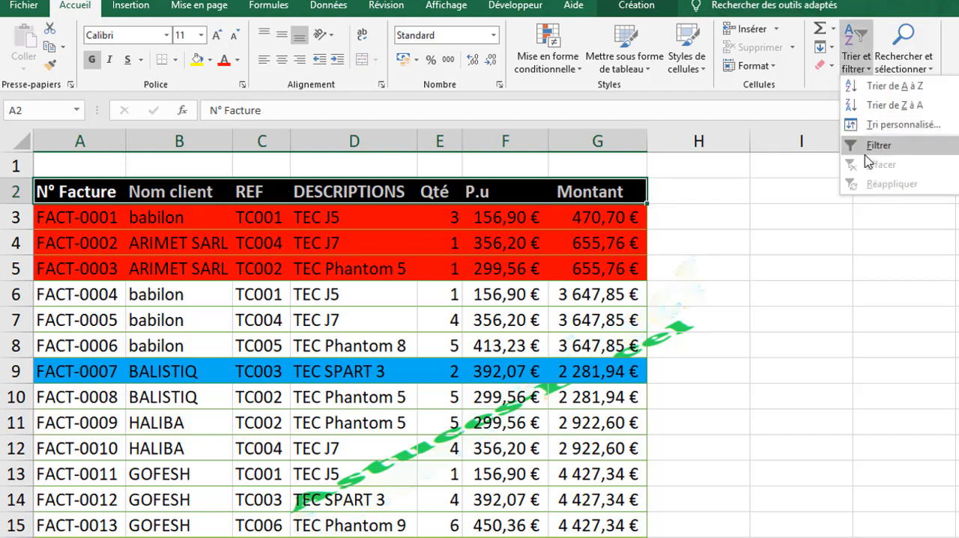
left_click(268, 193)
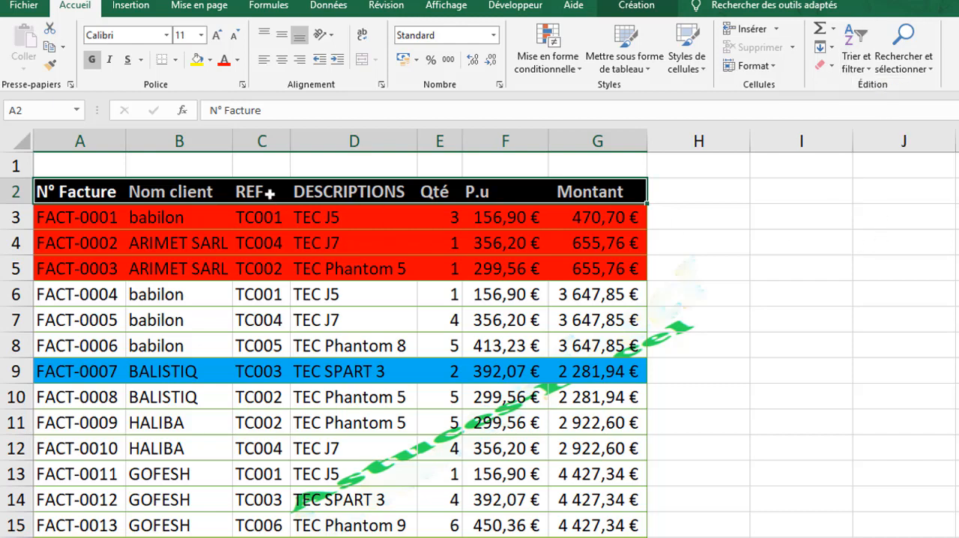
left_click(269, 194)
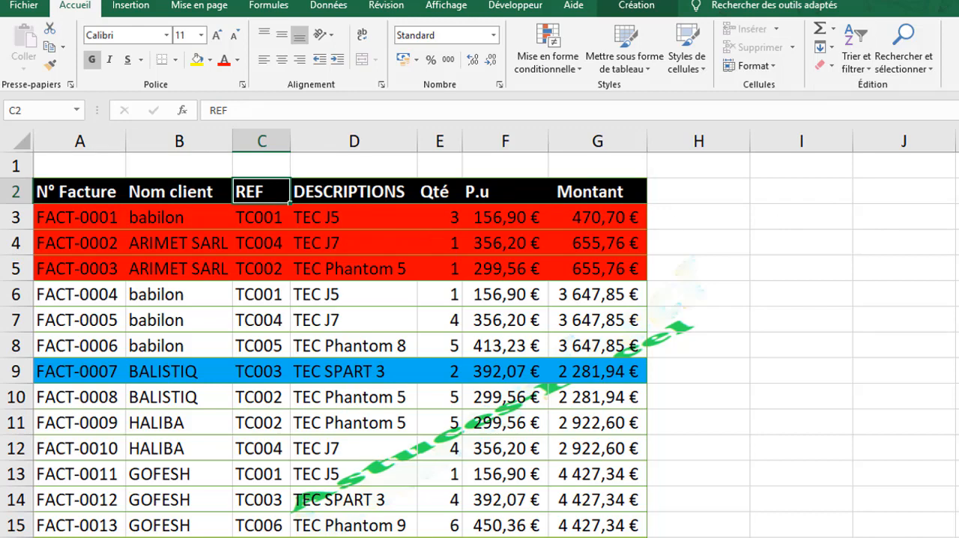
scroll(479, 337, "down", 6)
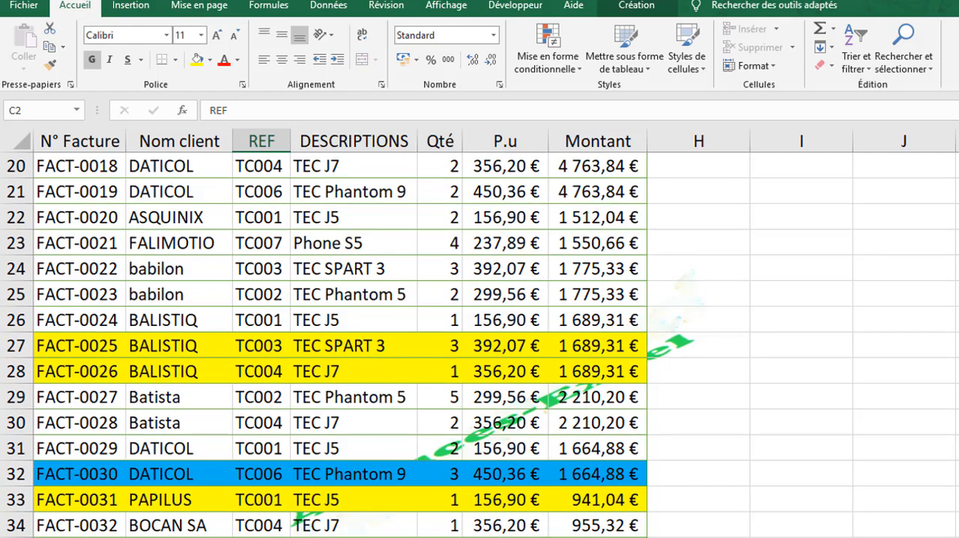
scroll(480, 337, "down", 1)
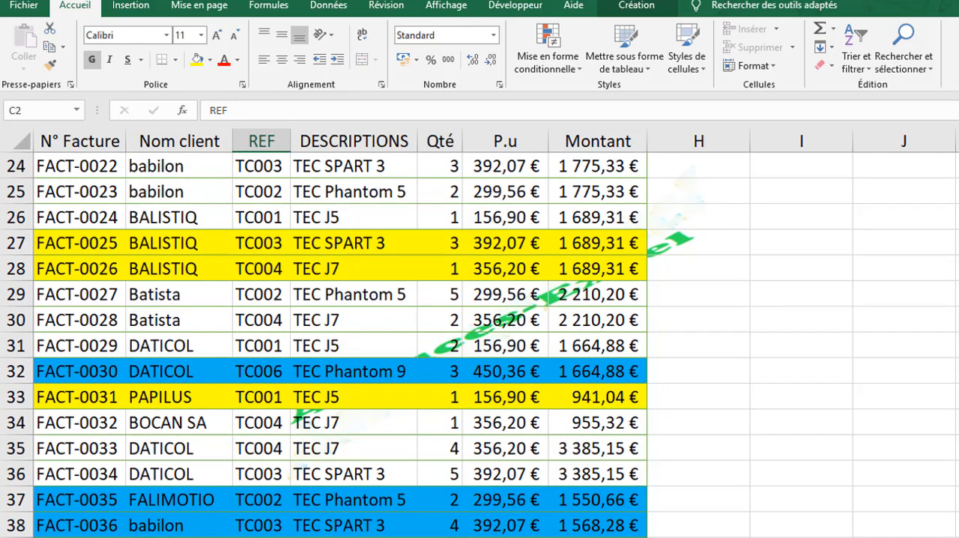
scroll(473, 286, "up", 7)
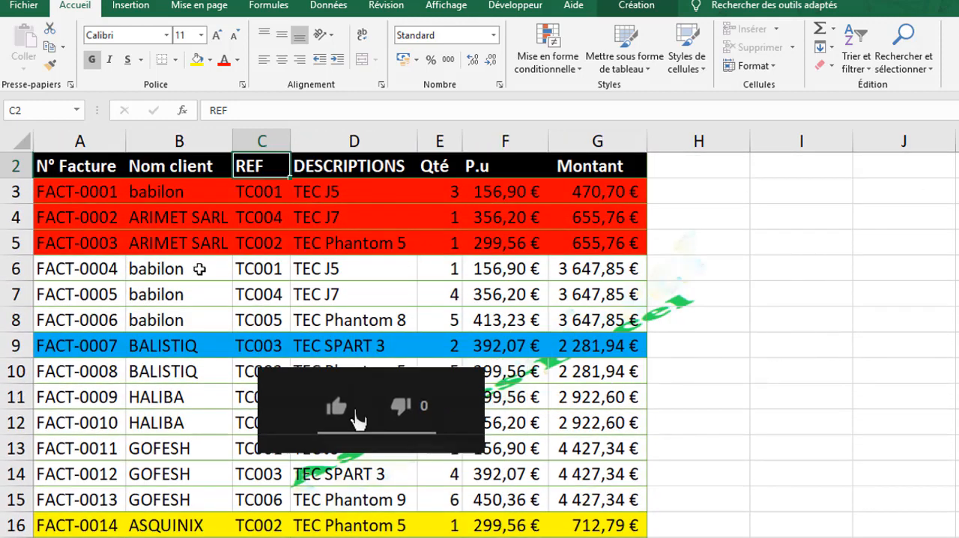
left_click(247, 286)
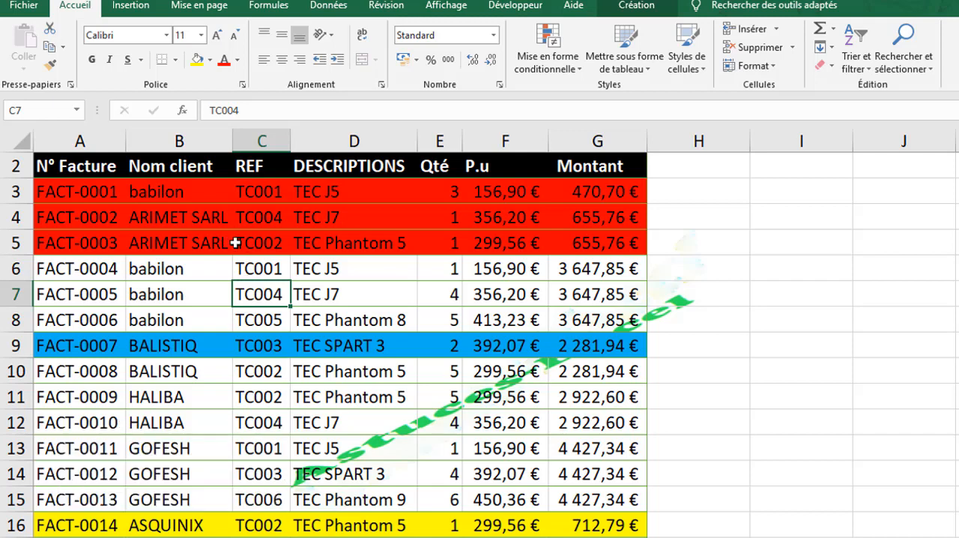
left_click(184, 260)
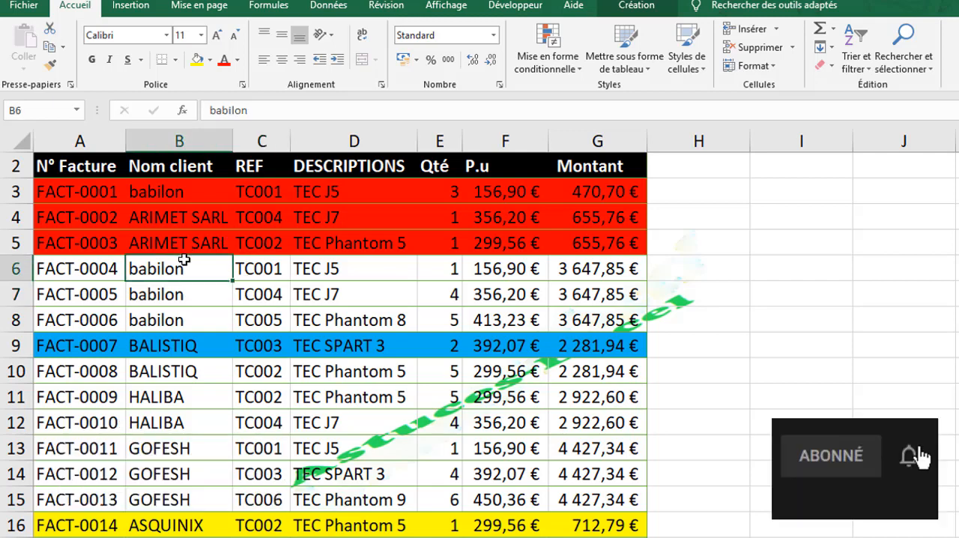